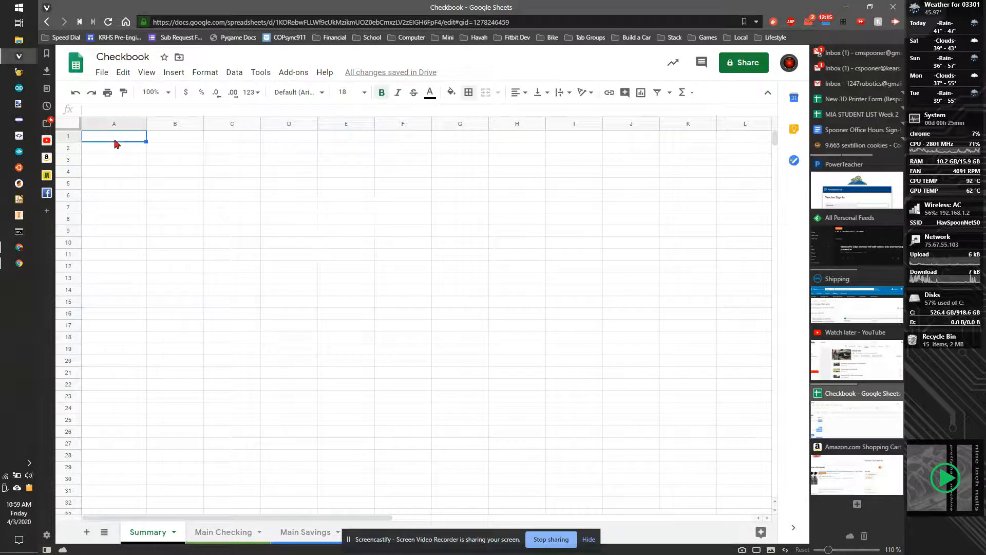
Step: Enter the heading "Accounts" in cell A1 of the Summary sheet
{"action": "type", "text": "Acc"}
{"action": "key", "text": "BackSpace"}
{"action": "key", "text": "BackSpace"}
{"action": "key", "text": "BackSpace"}
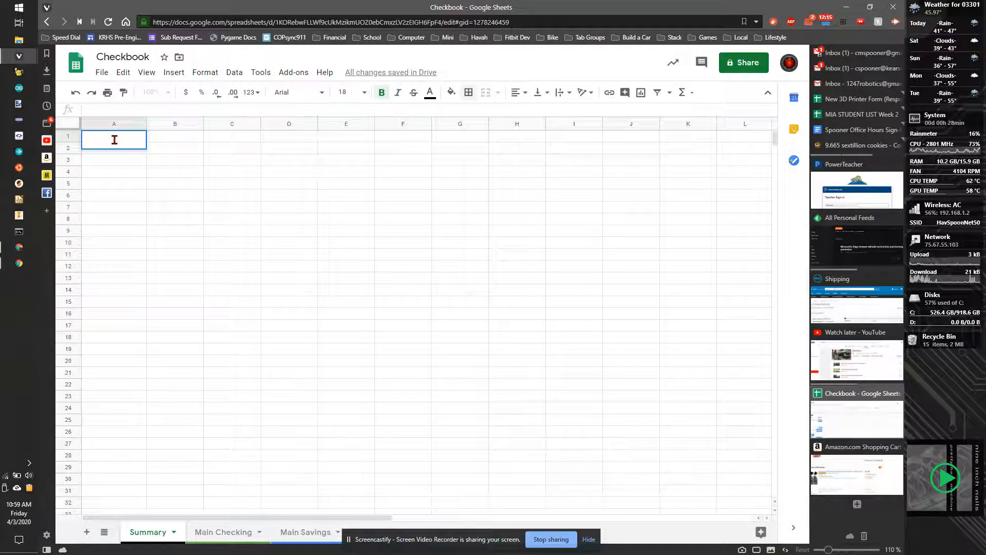
{"action": "type", "text": "Accounts"}
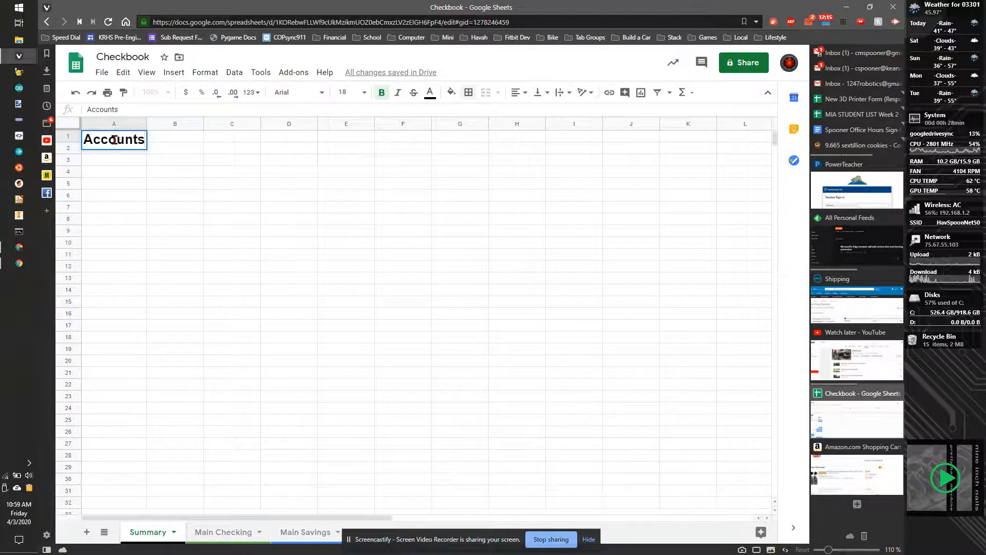
{"action": "left_click", "coordinate": [97, 178]}
{"action": "left_click", "coordinate": [99, 142]}
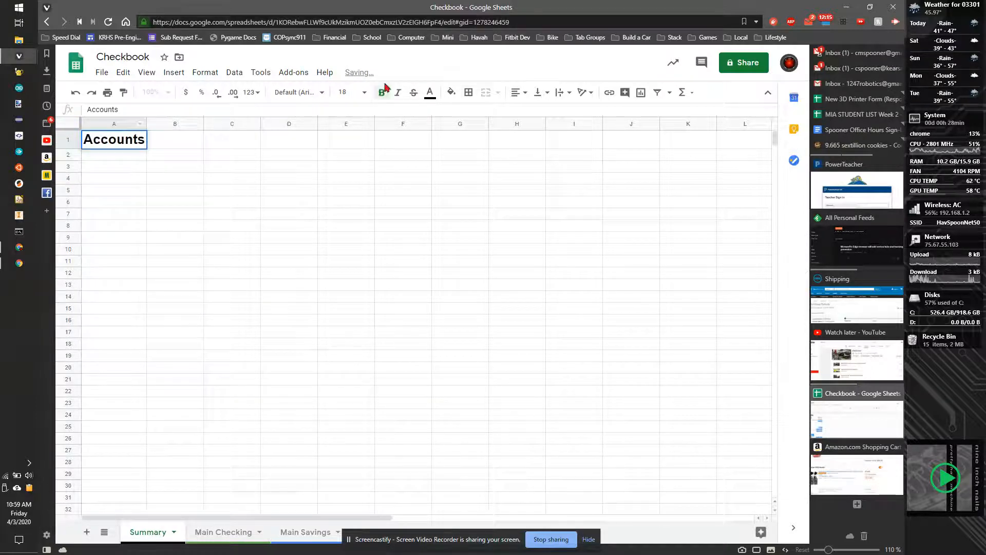
Step: Link Summary cell A2 to the account name in cell A1 of the Main Checking sheet
{"action": "left_click", "coordinate": [126, 158]}
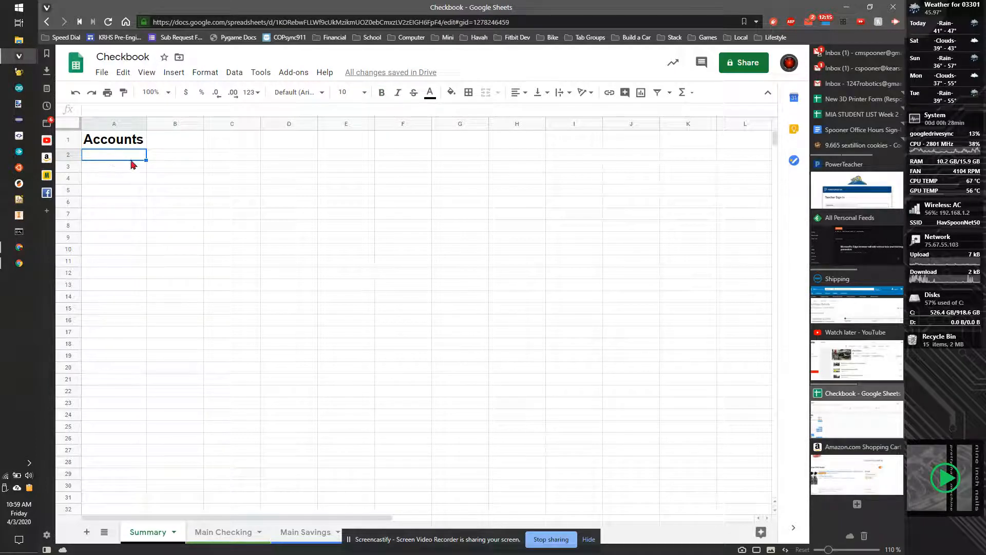
{"action": "type", "text": "="}
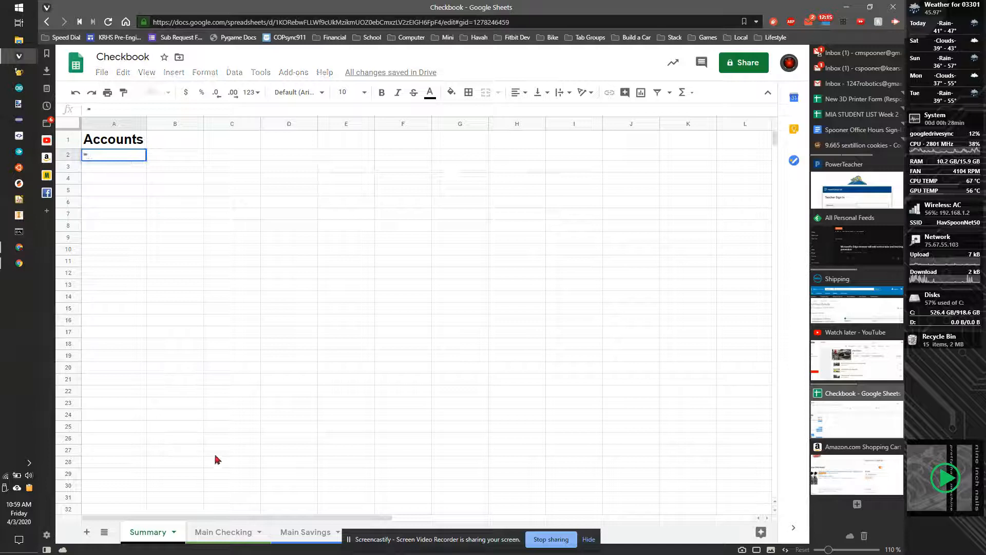
{"action": "left_click", "coordinate": [226, 539]}
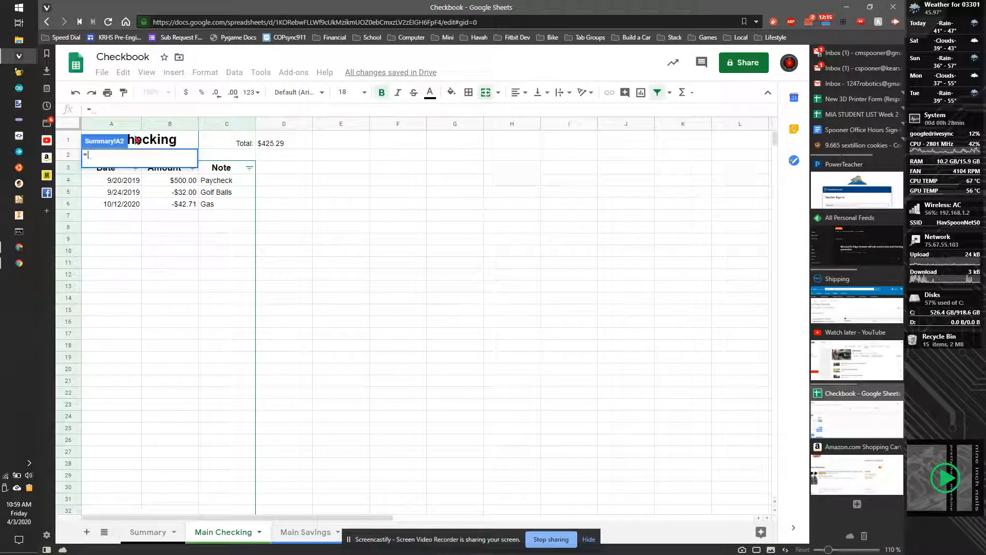
{"action": "left_click", "coordinate": [137, 140]}
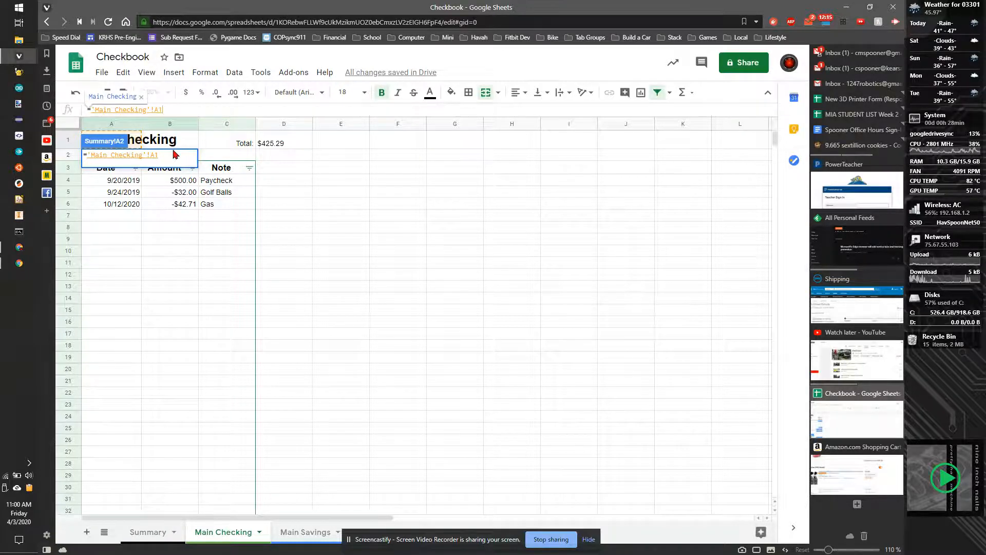
{"action": "key", "text": "Return"}
{"action": "left_click", "coordinate": [111, 161]}
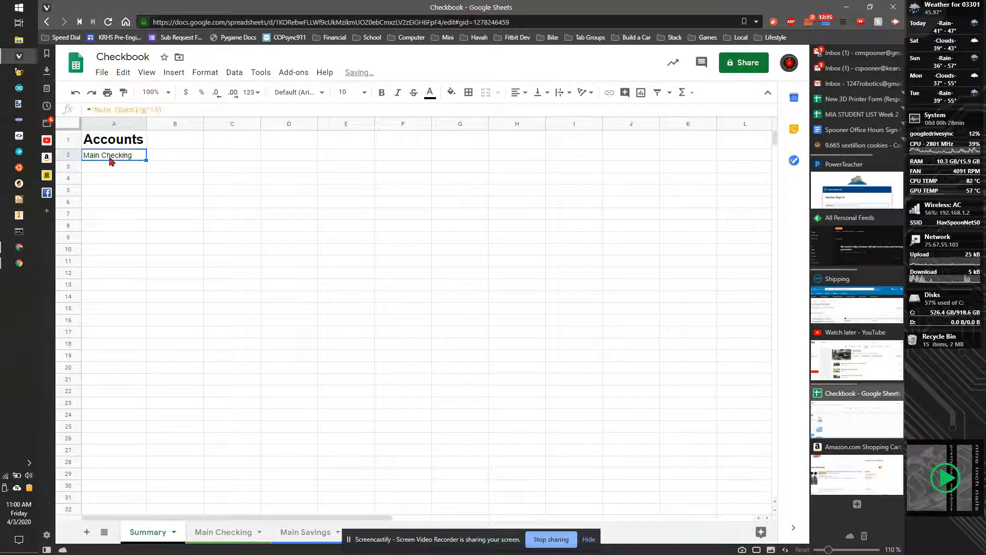
Step: Change the Main Checking sheet's title in A1 to "My Checking" and check the linked name on the Summary sheet
{"action": "left_click", "coordinate": [222, 532]}
{"action": "double_click", "coordinate": [104, 144]}
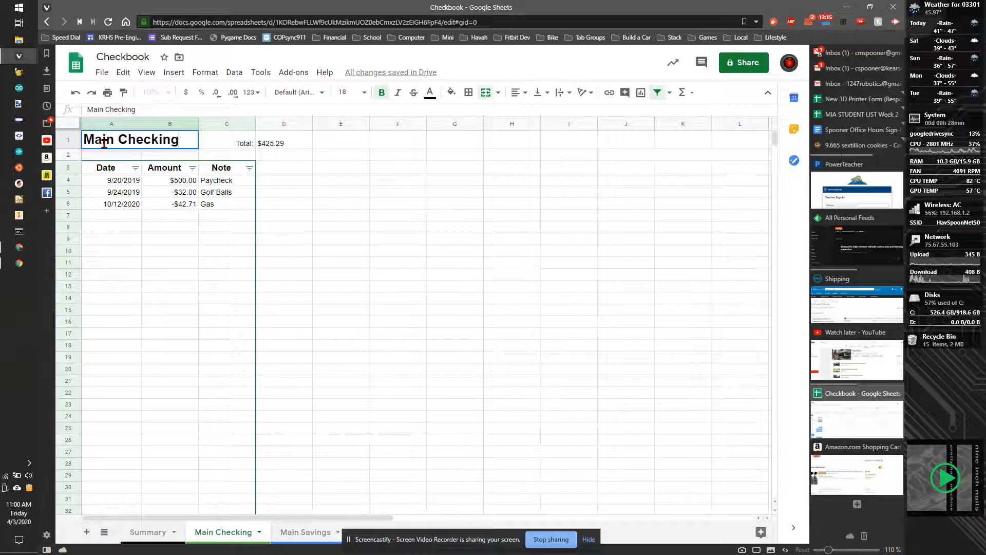
{"action": "double_click", "coordinate": [104, 140]}
{"action": "type", "text": "My"}
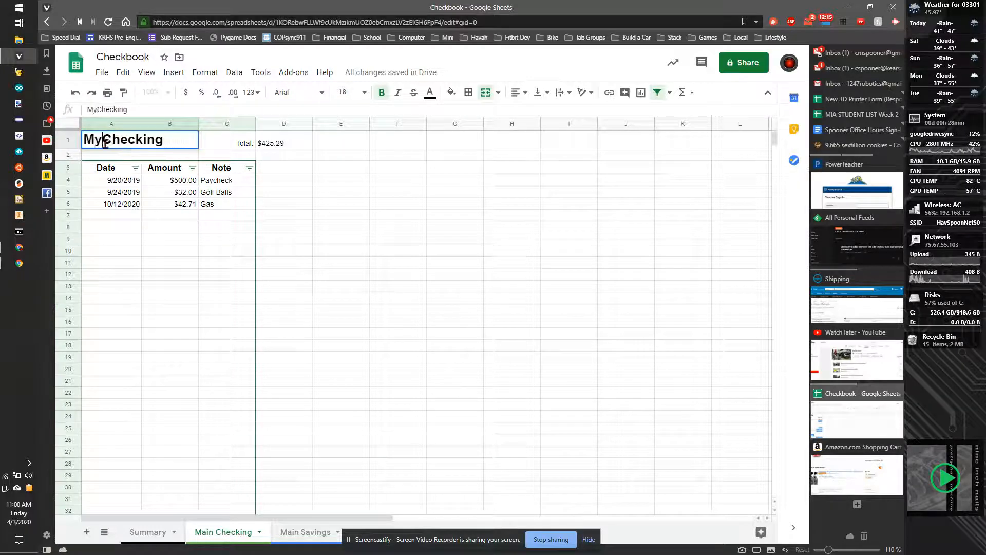
{"action": "key", "text": "Return"}
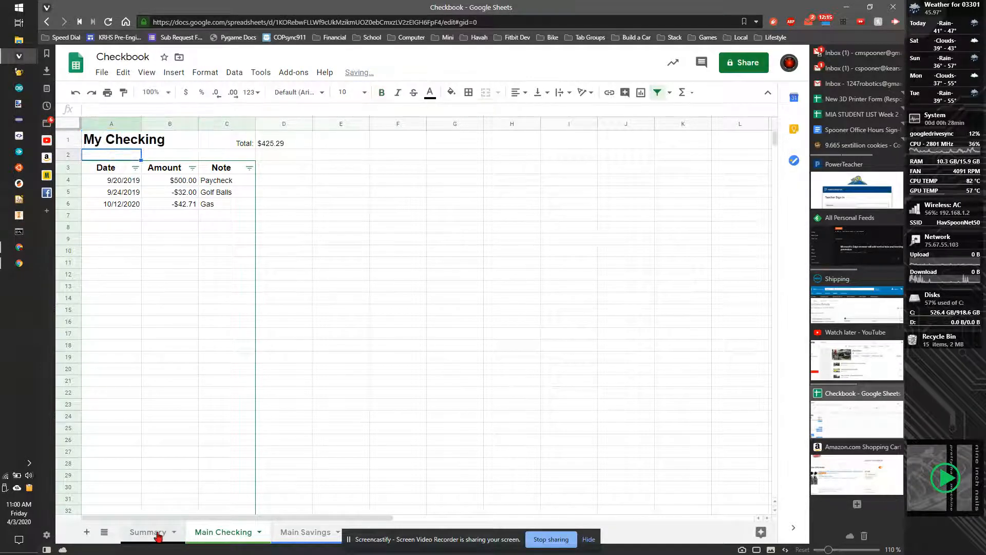
{"action": "left_click", "coordinate": [154, 533]}
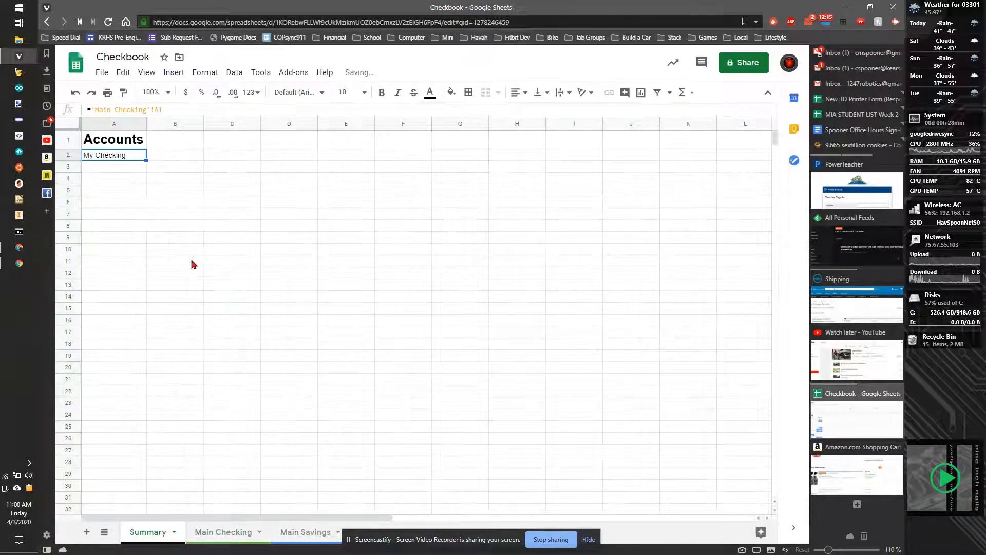
Step: Set the title in A1 of the Main Checking sheet back to "Main Checking"
{"action": "left_click", "coordinate": [223, 532]}
{"action": "triple_click", "coordinate": [96, 140]}
{"action": "double_click", "coordinate": [96, 140]}
{"action": "type", "text": "Main Checking"}
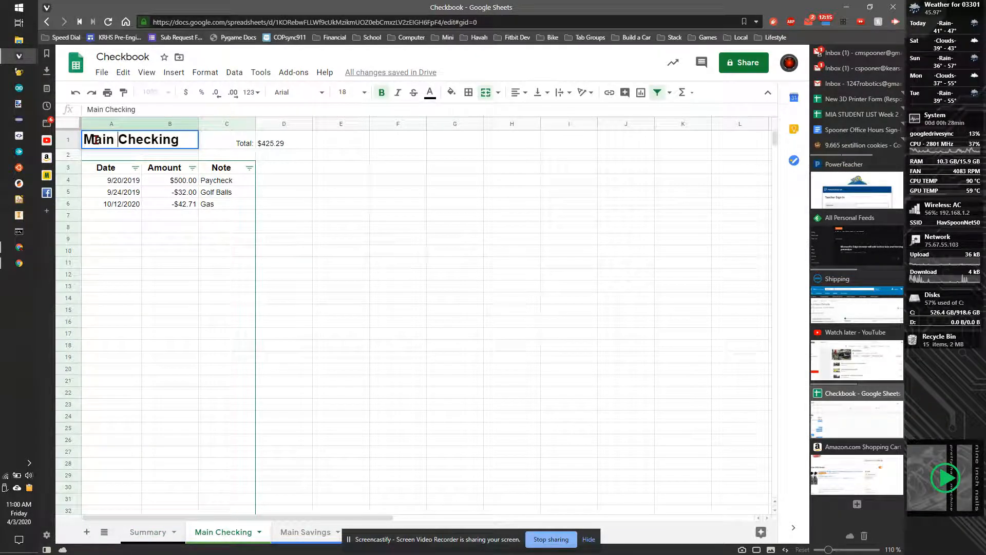
{"action": "key", "text": "Return"}
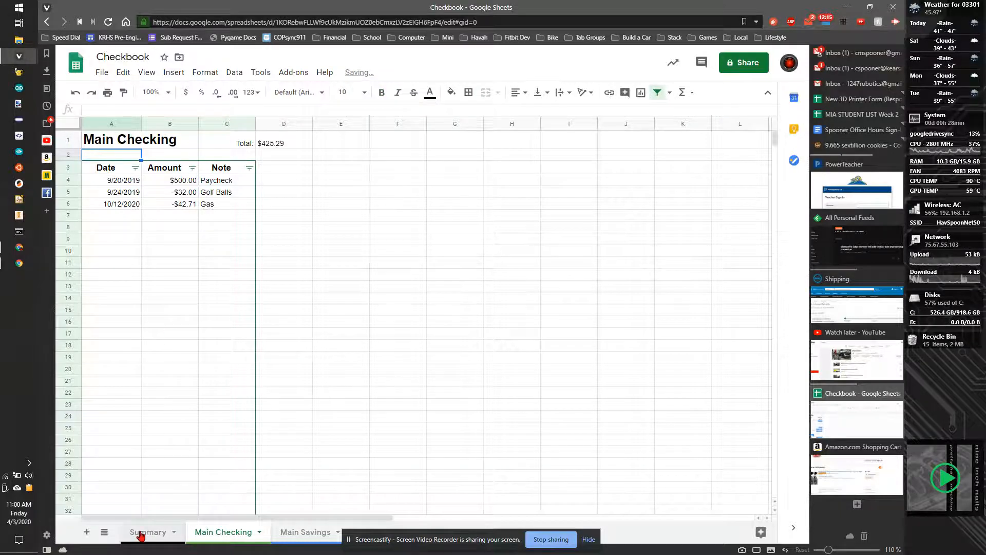
Step: Link Summary cell B2 to the total in cell D1 of the Main Checking sheet
{"action": "left_click", "coordinate": [142, 534]}
{"action": "left_click", "coordinate": [180, 162]}
{"action": "type", "text": "="}
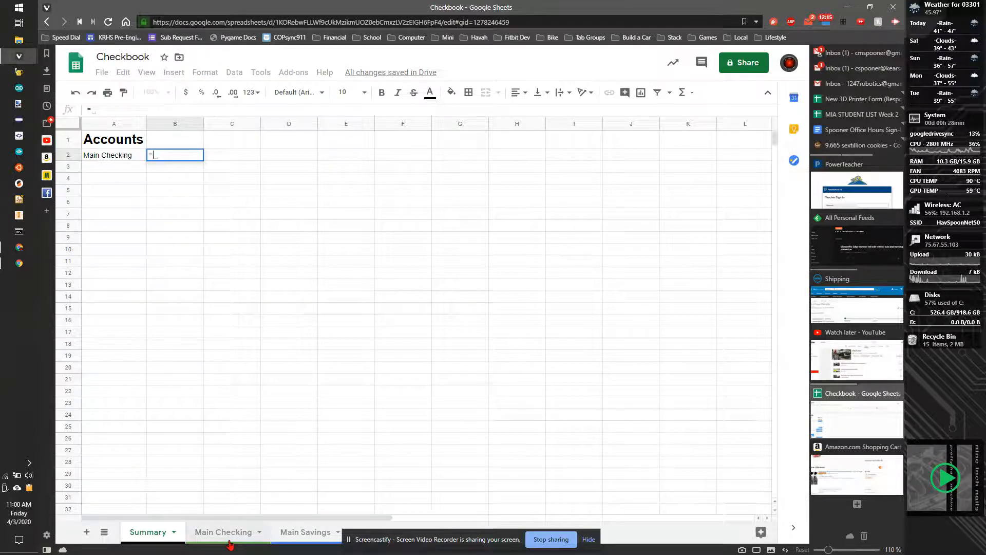
{"action": "left_click", "coordinate": [229, 537]}
{"action": "left_click", "coordinate": [282, 142]}
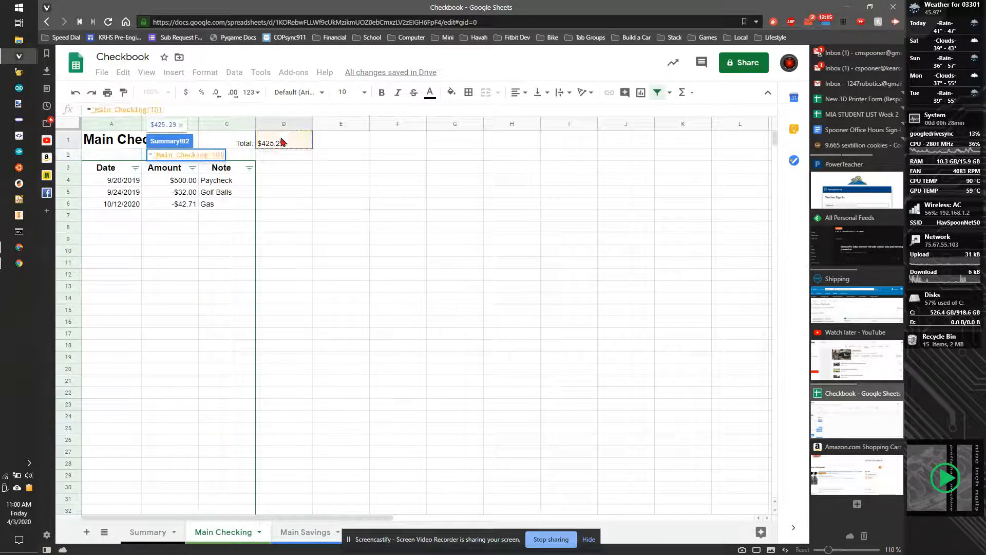
{"action": "key", "text": "Return"}
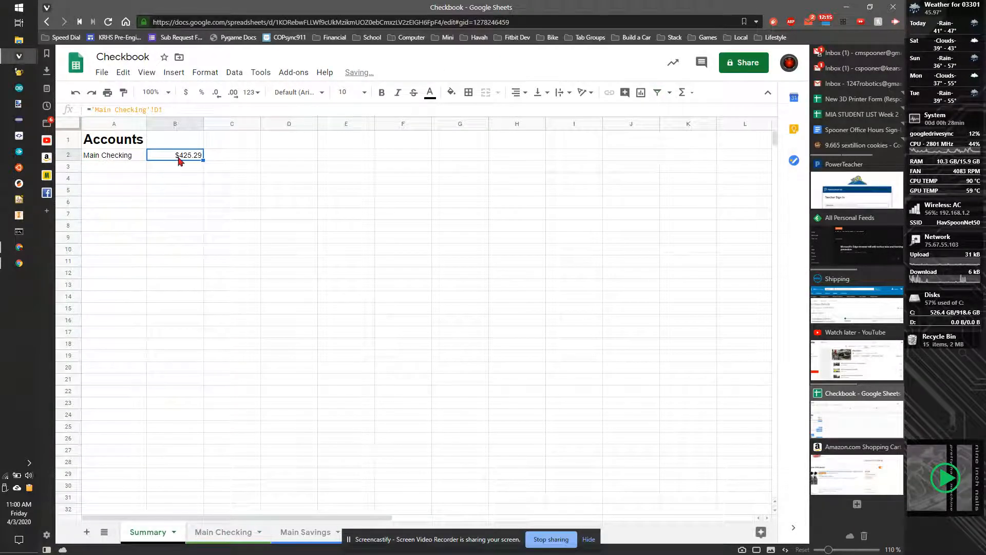
Step: Record an 11/5/2020 transaction of 1200 noted "Stimulus" in row 7 of Main Checking, and check the linked total on Summary
{"action": "left_click", "coordinate": [212, 537]}
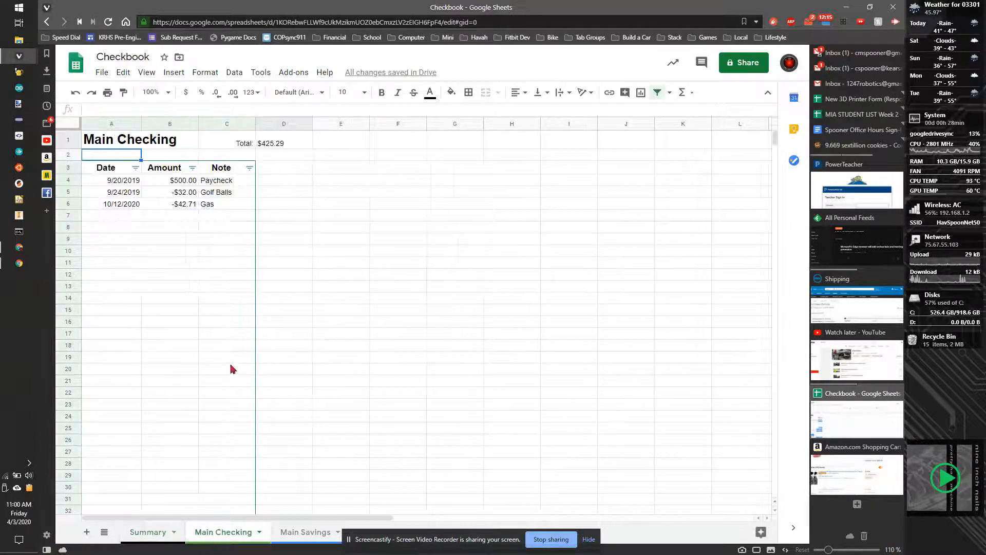
{"action": "left_click", "coordinate": [112, 217]}
{"action": "type", "text": "11/5/2020"}
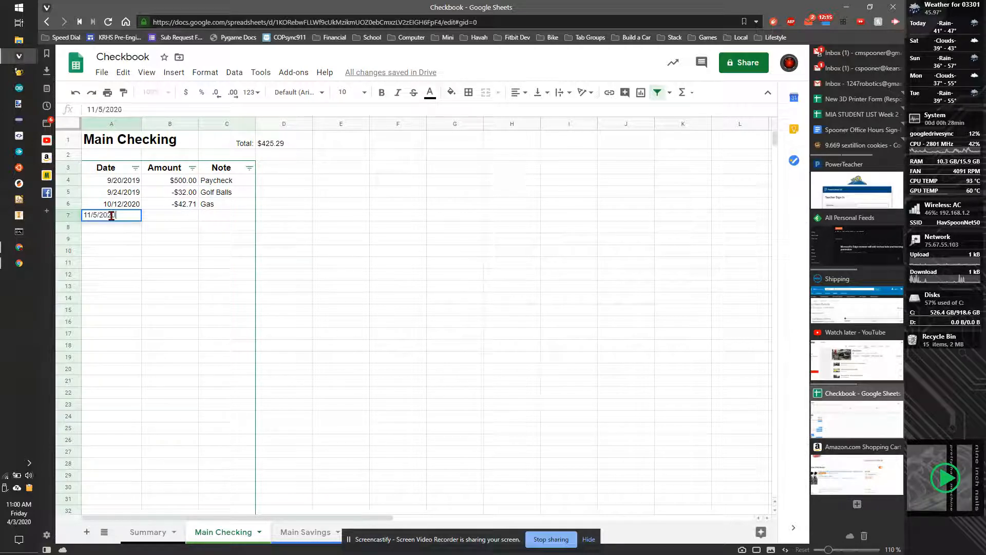
{"action": "key", "text": "Tab"}
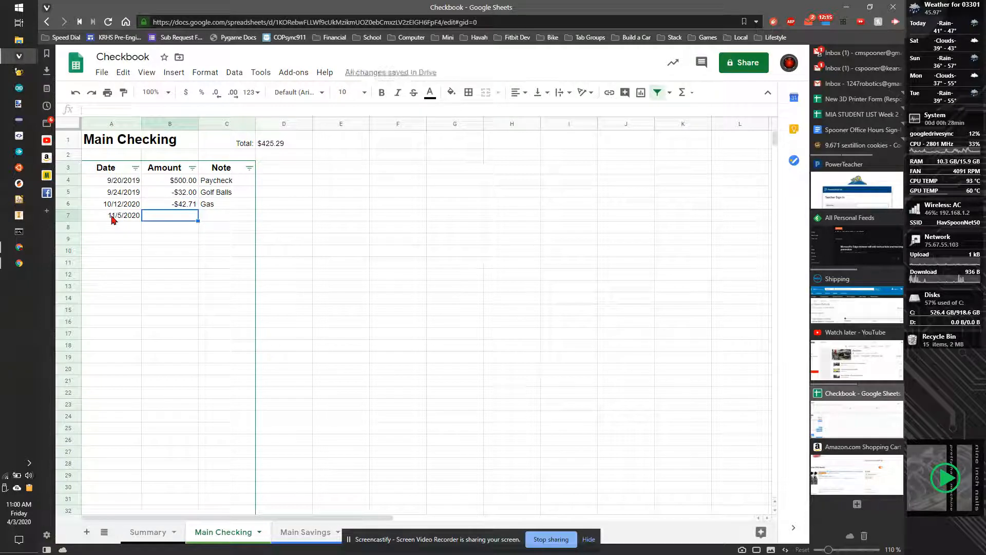
{"action": "type", "text": "3"}
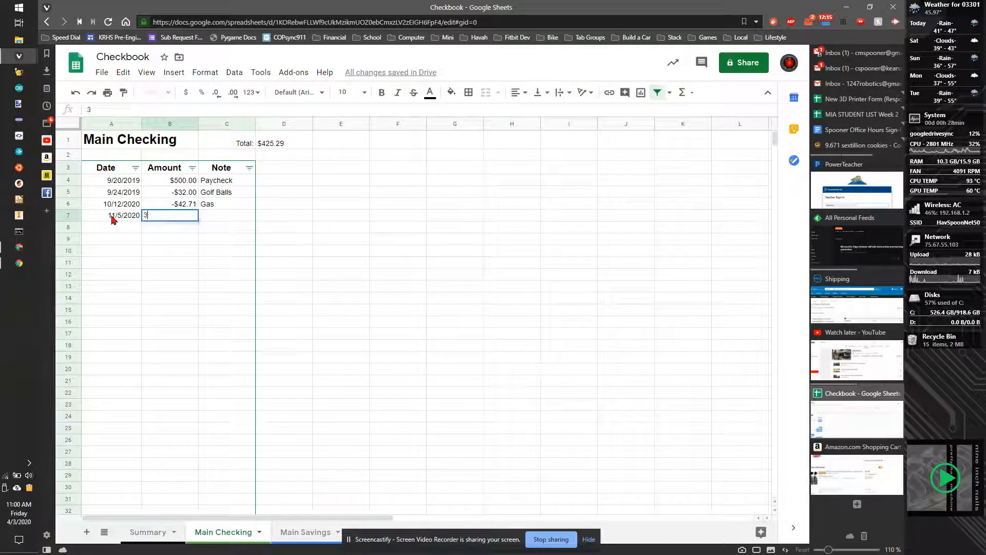
{"action": "key", "text": "BackSpace"}
{"action": "type", "text": "1200"}
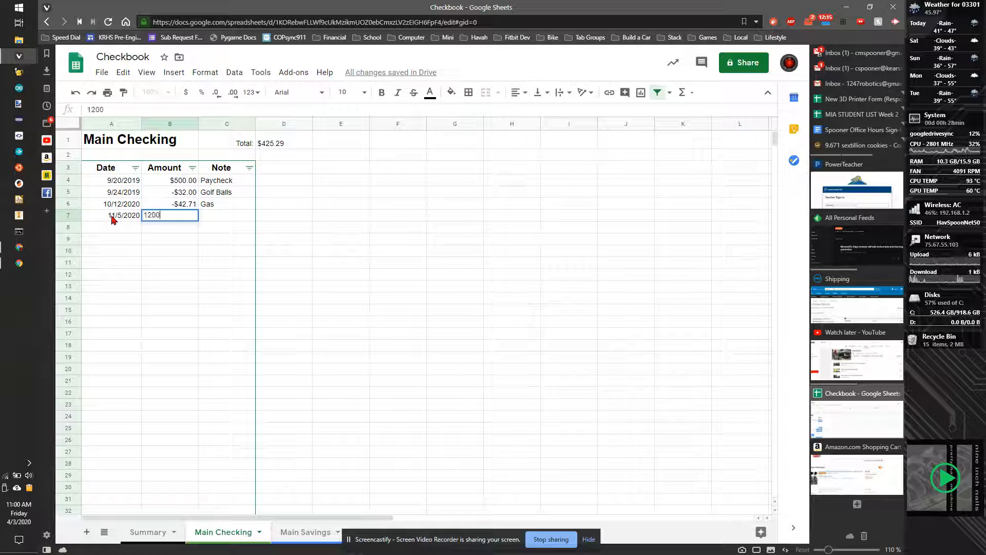
{"action": "key", "text": "Tab"}
{"action": "type", "text": "Stimulus"}
{"action": "key", "text": "Return"}
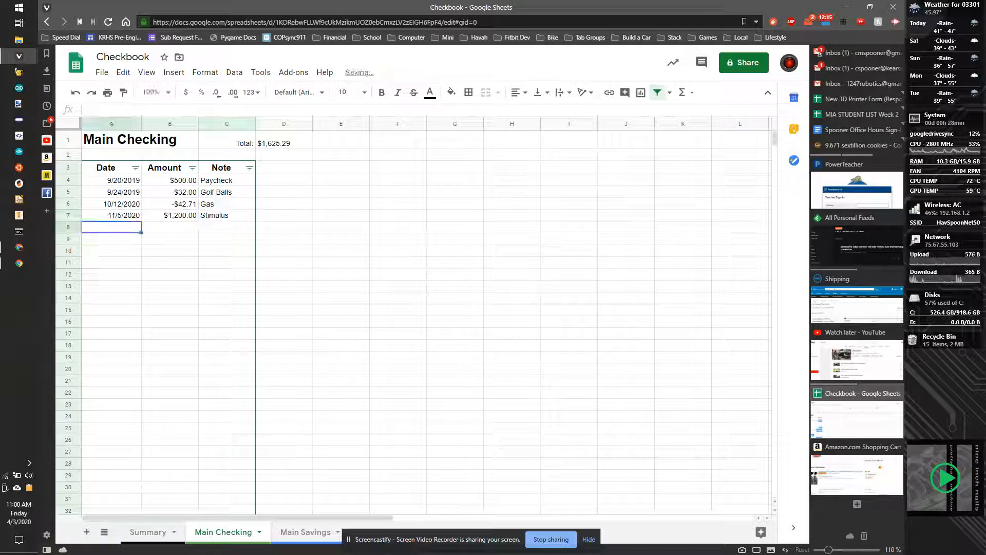
{"action": "left_click", "coordinate": [157, 535]}
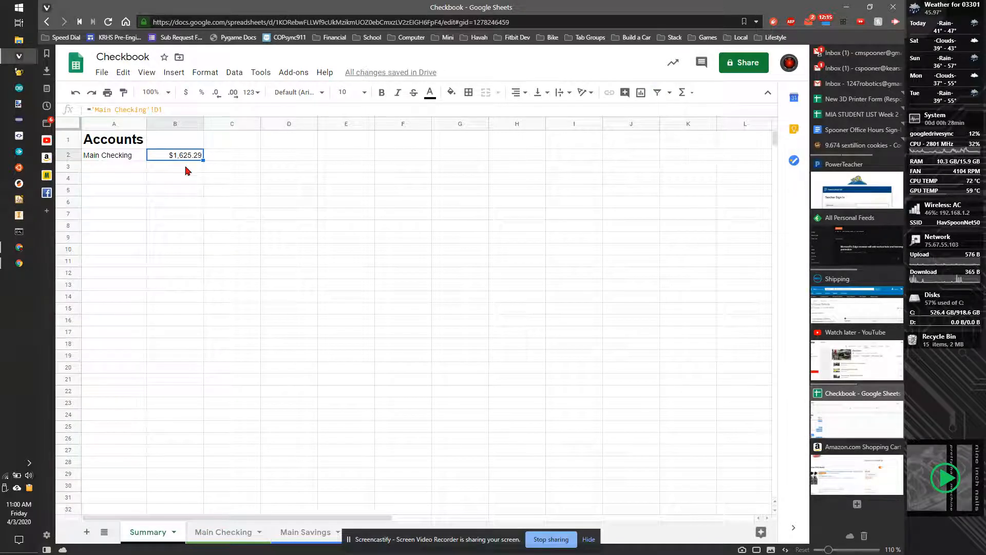
Step: Enter the formula ='Main Savings'!A1 in cell A3 of the Summary sheet to pull in the savings account name
{"action": "left_click", "coordinate": [134, 175]}
{"action": "type", "text": "="}
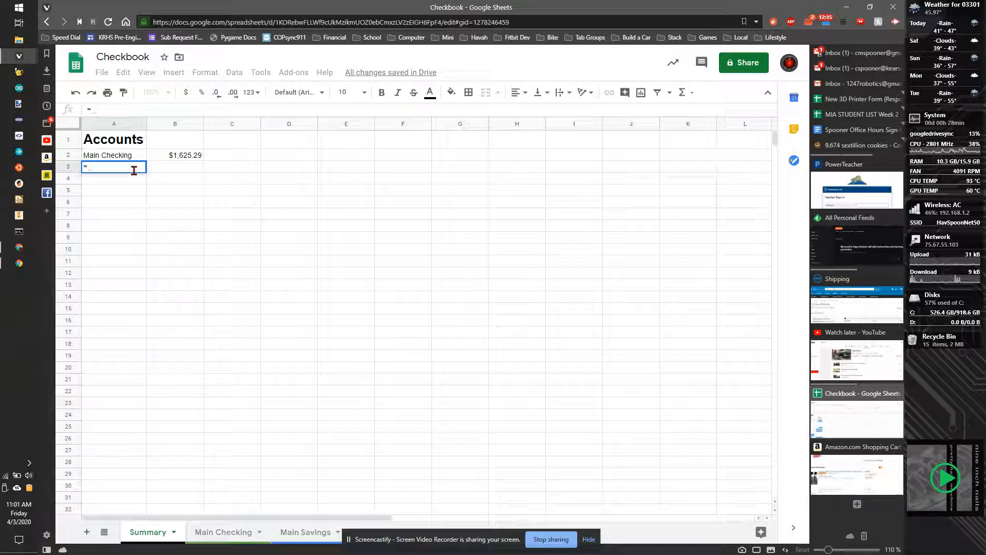
{"action": "type", "text": "'Main"}
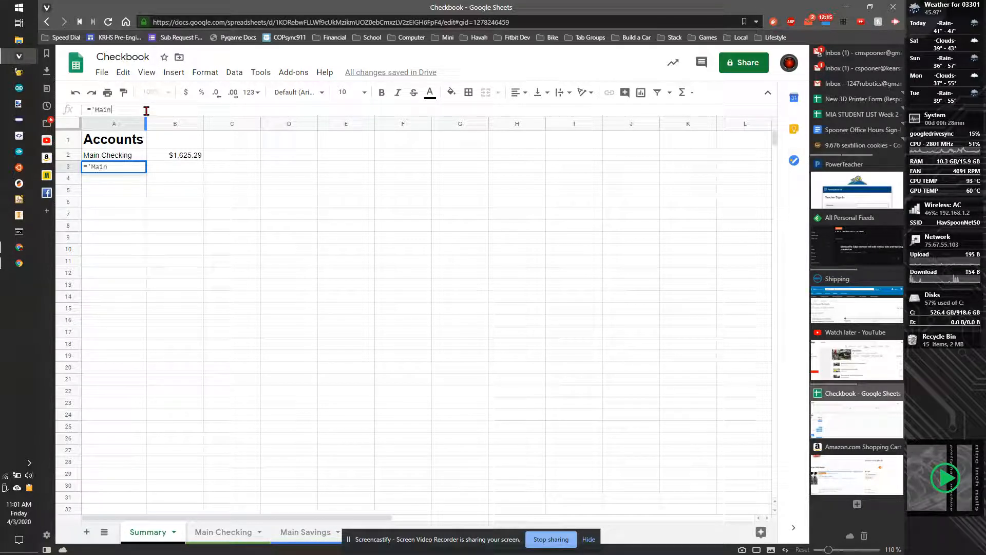
{"action": "type", "text": "Savings'!"}
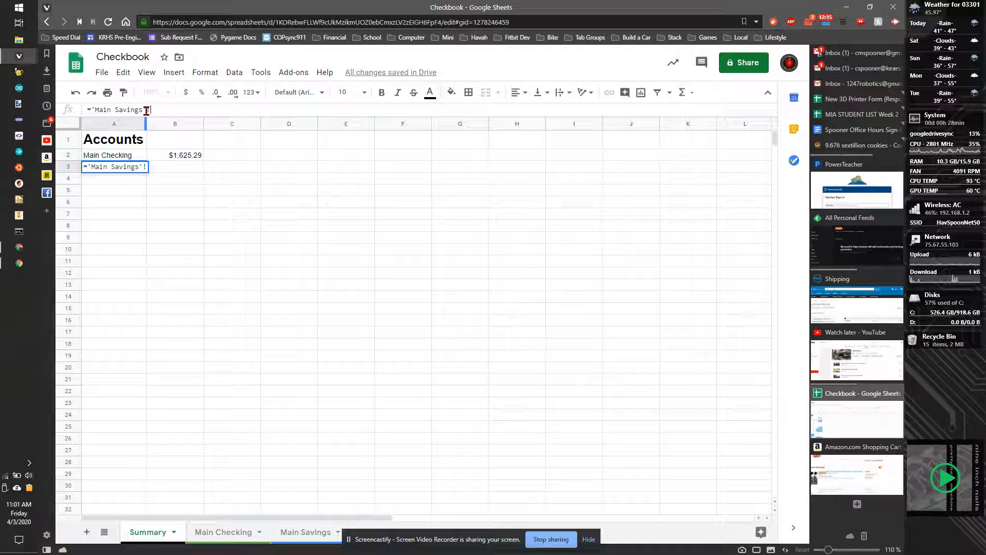
{"action": "type", "text": "A1"}
{"action": "key", "text": "Return"}
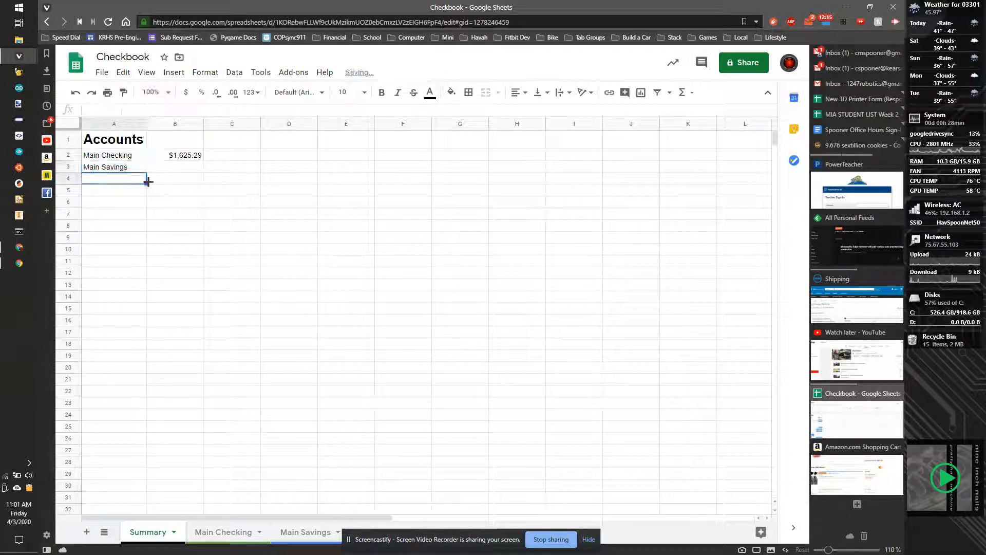
Step: Copy the A3 formula into B3 and change its reference to the total in column D of the Main Savings sheet
{"action": "left_click", "coordinate": [135, 170]}
{"action": "key", "text": "ctrl+c"}
{"action": "left_click", "coordinate": [179, 167]}
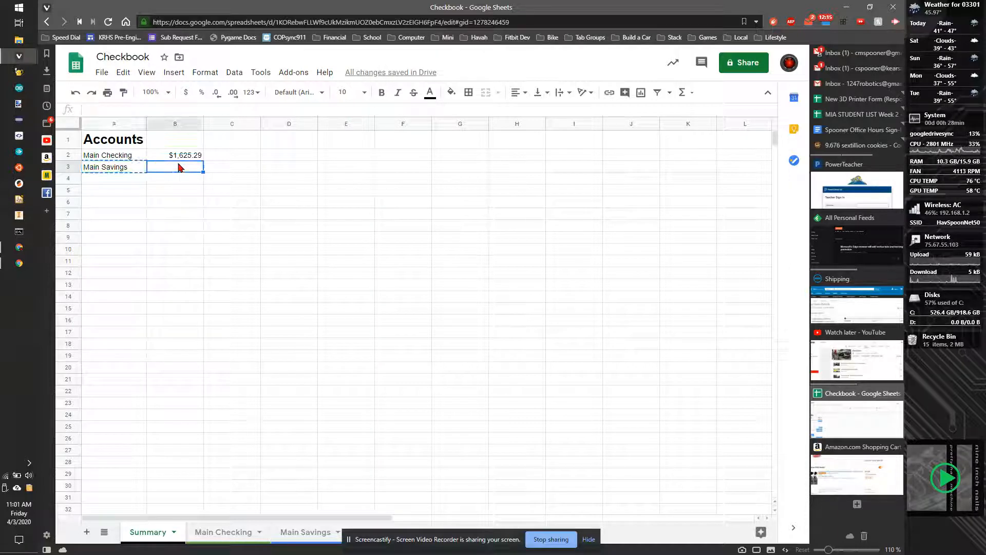
{"action": "key", "text": "ctrl+v"}
{"action": "left_click", "coordinate": [184, 110]}
{"action": "key", "text": "BackSpace"}
{"action": "key", "text": "BackSpace"}
{"action": "type", "text": "B2"}
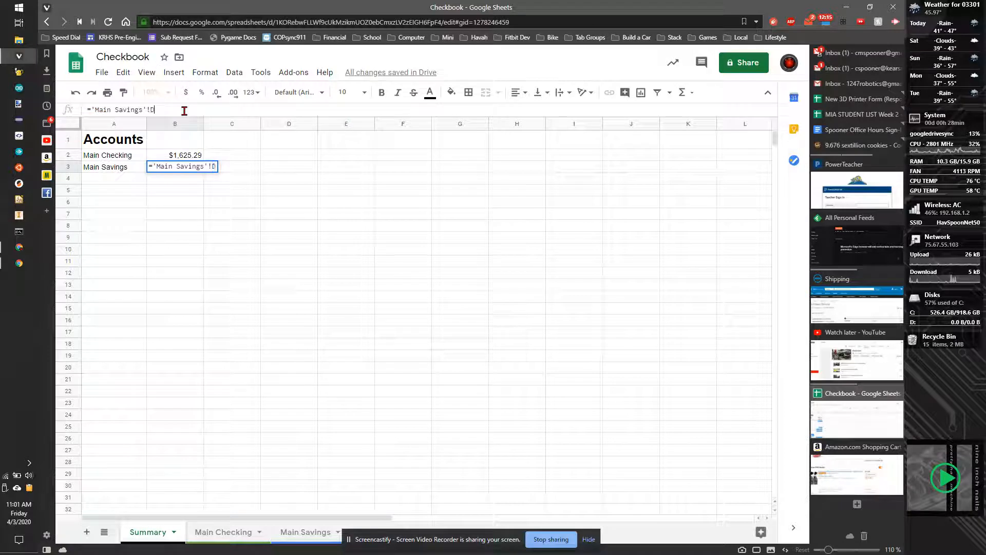
{"action": "key", "text": "Return"}
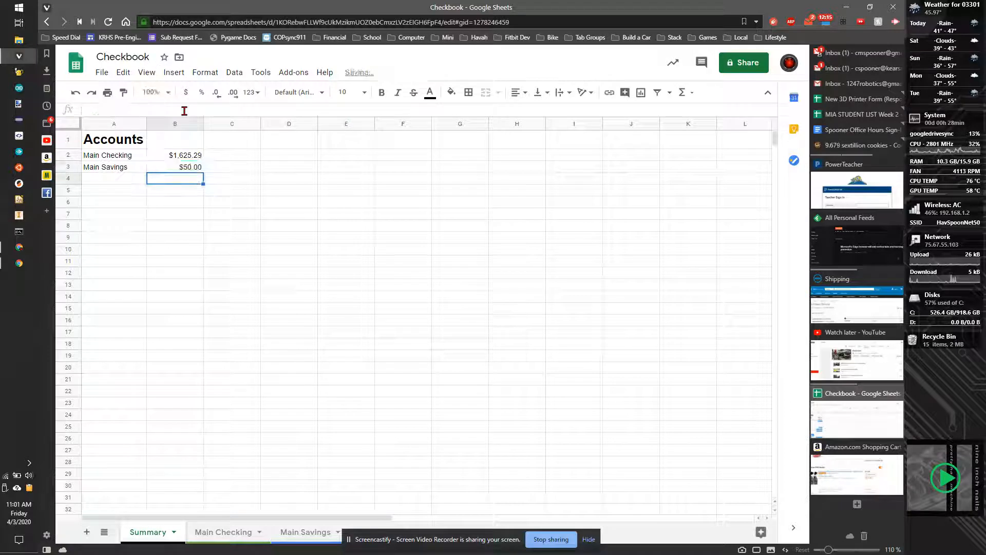
Step: Label cell A4 "Total" and sum both account balances in B4 with =SUM(B2:B3)
{"action": "left_click", "coordinate": [102, 180]}
{"action": "type", "text": "Total"}
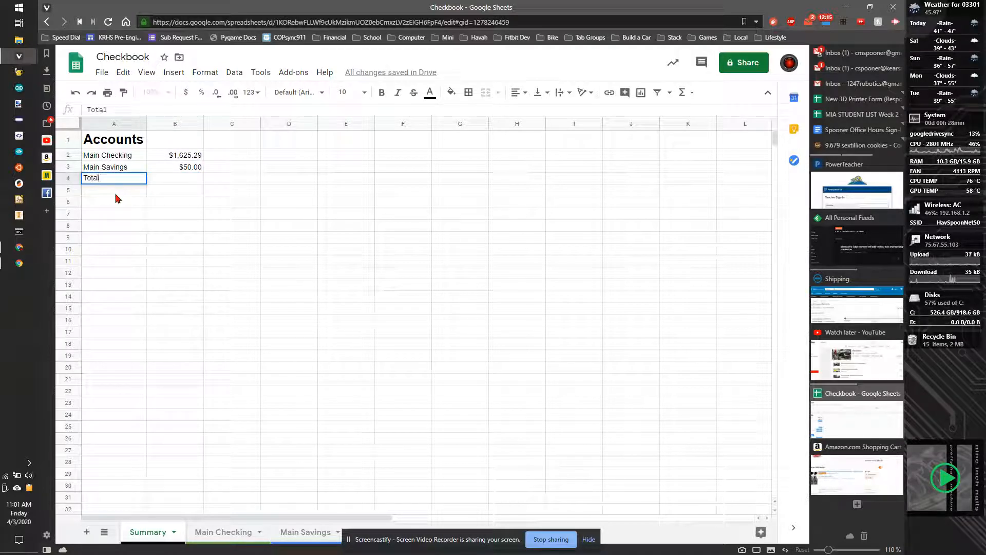
{"action": "key", "text": "Tab"}
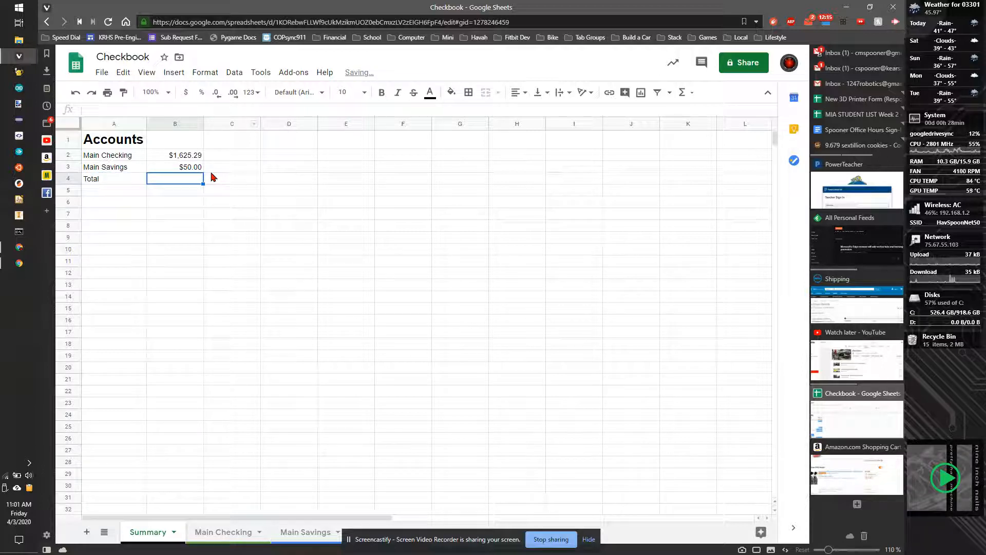
{"action": "type", "text": "=SUM(B2:B3"}
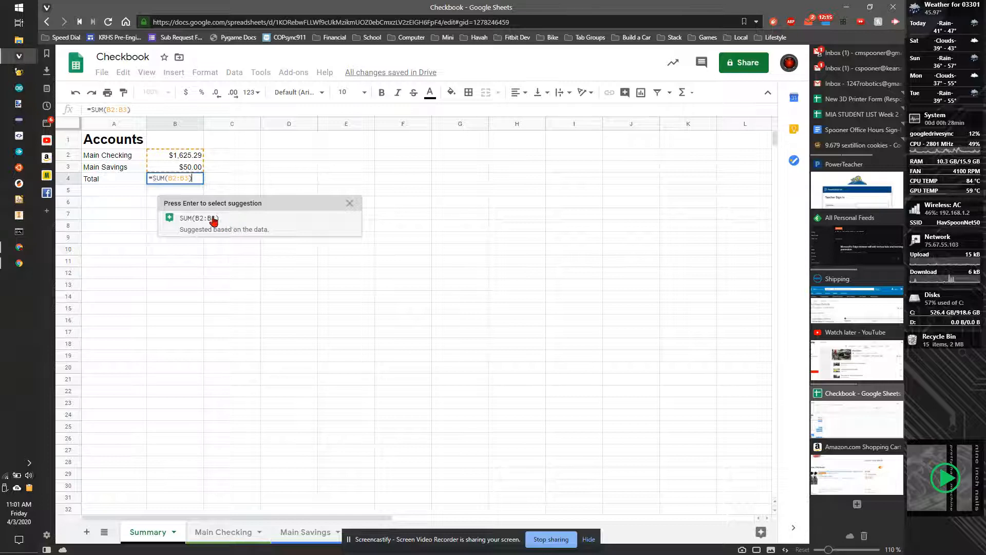
{"action": "left_click", "coordinate": [212, 220]}
{"action": "key", "text": "Return"}
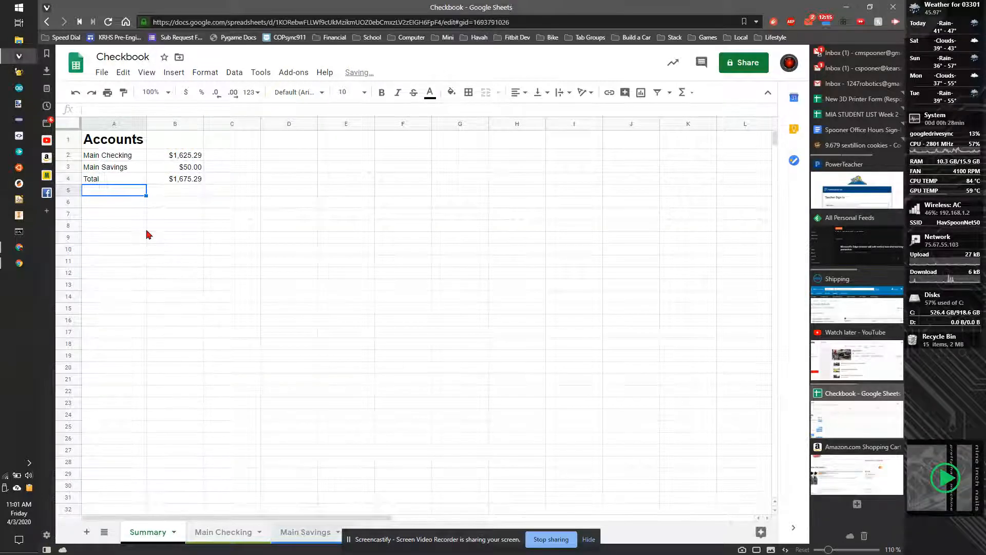
Step: Record an 11/5/2020 transaction of 500 noted "Stimulus" in row 6 of Main Savings, and check the linked totals on Summary
{"action": "left_click", "coordinate": [123, 205]}
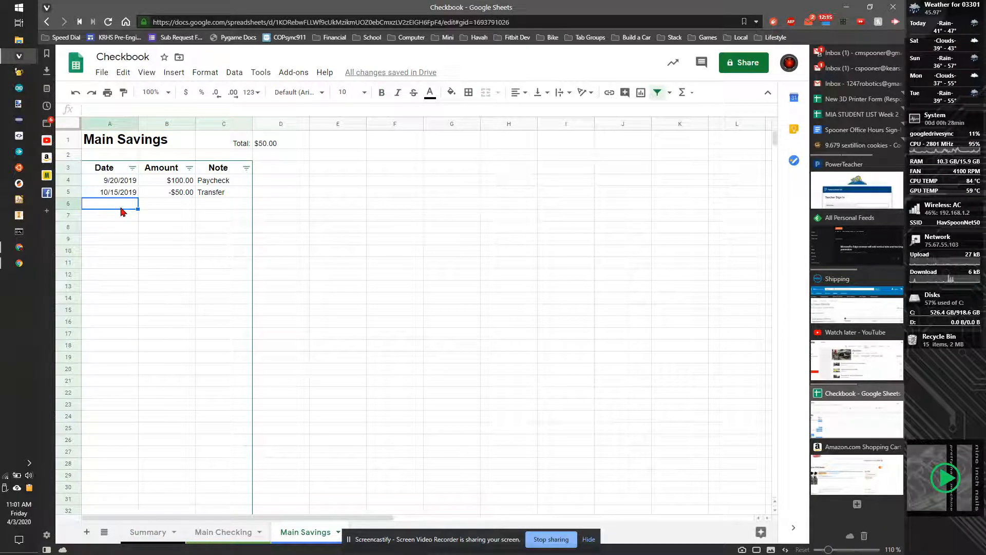
{"action": "type", "text": "11/5"}
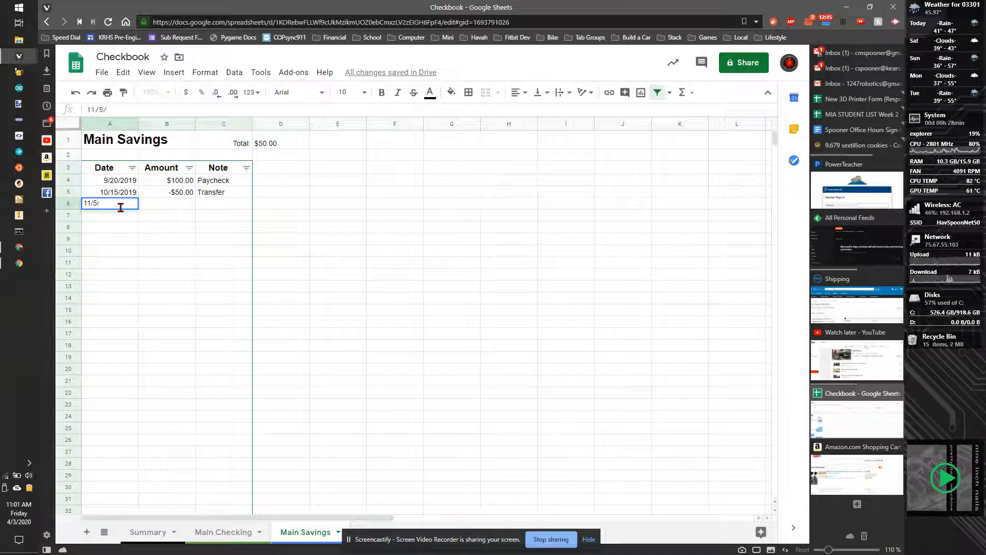
{"action": "type", "text": "/2020"}
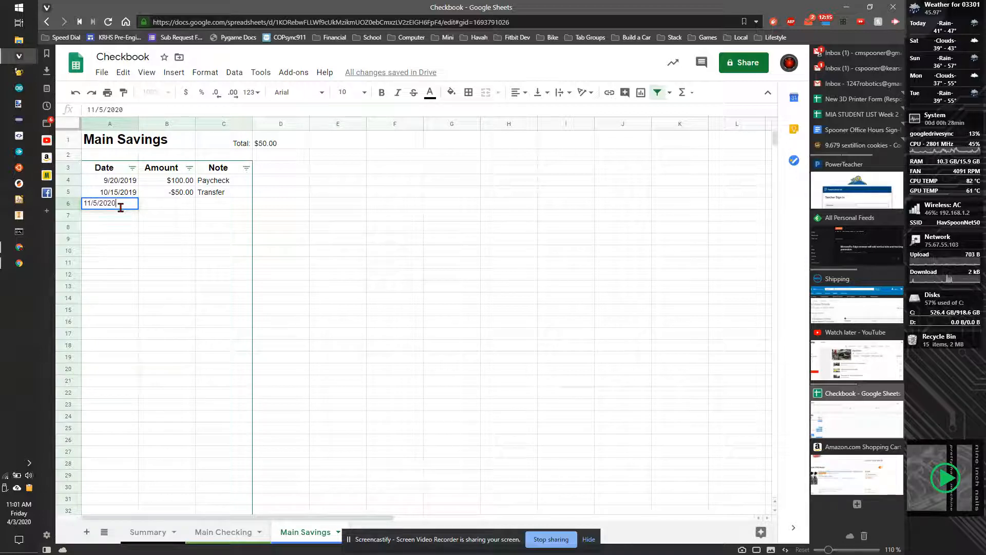
{"action": "key", "text": "Tab"}
{"action": "type", "text": "500"}
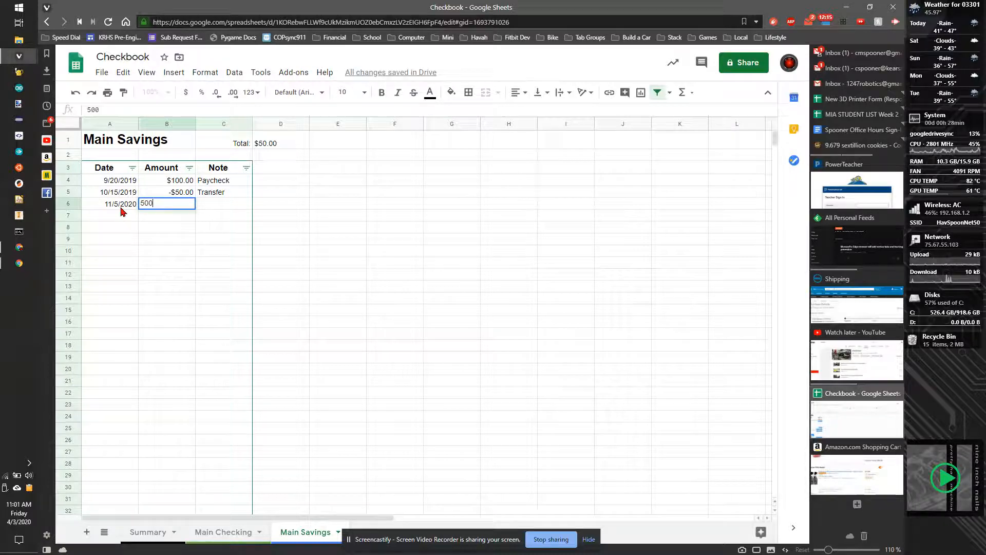
{"action": "key", "text": "Tab"}
{"action": "type", "text": "Stimu"}
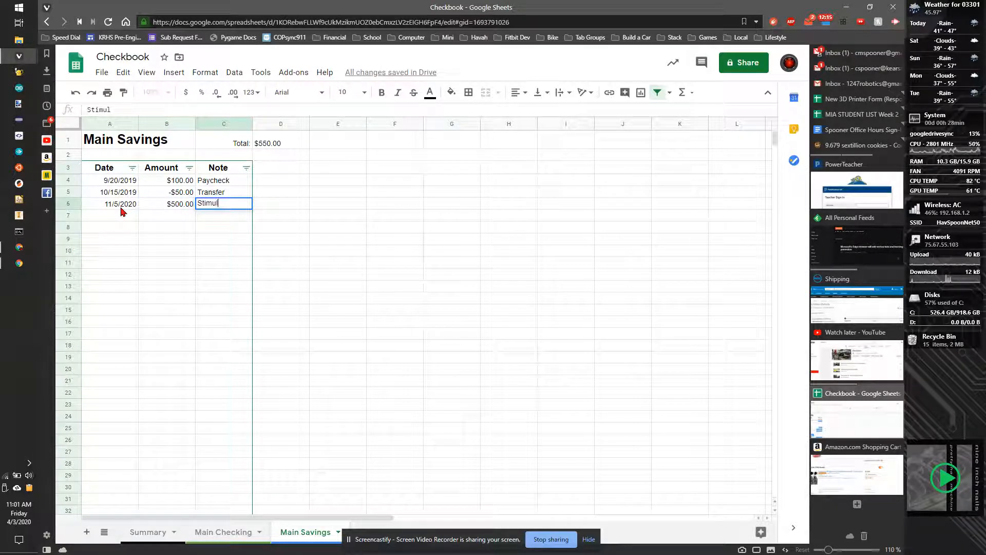
{"action": "type", "text": "lus"}
{"action": "key", "text": "Return"}
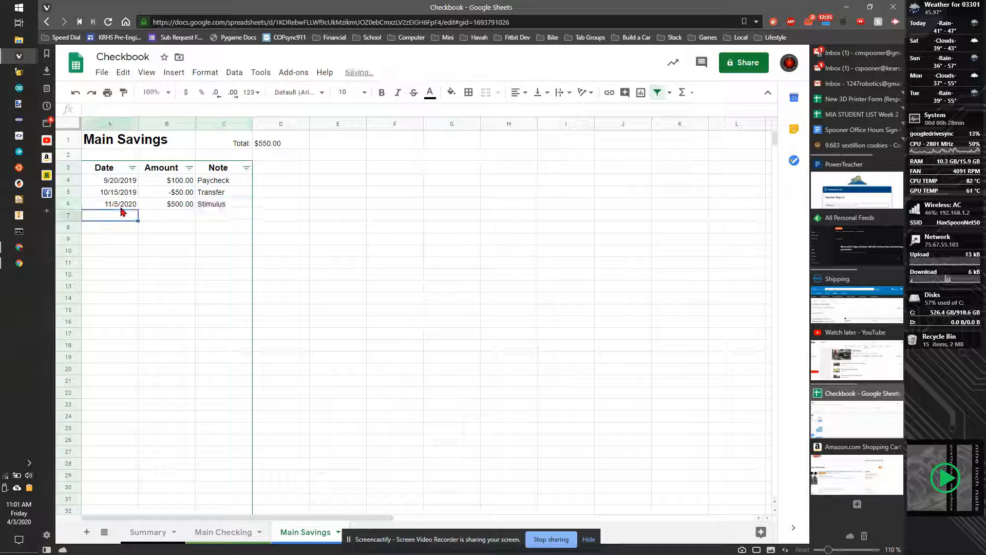
{"action": "left_click", "coordinate": [148, 533]}
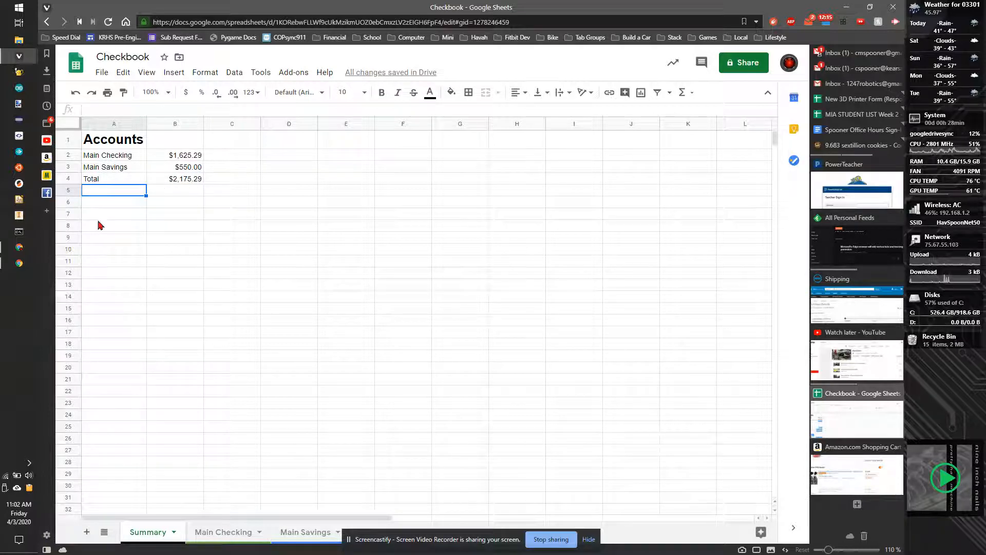
Step: Enter the section heading "Loans" in cell A6 of the Summary sheet
{"action": "left_click", "coordinate": [125, 205]}
{"action": "type", "text": "Loans"}
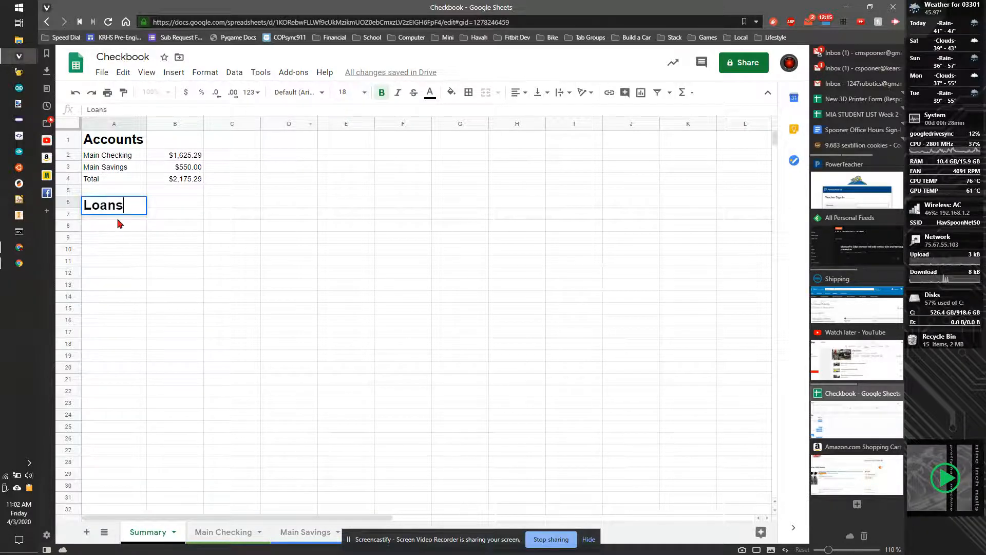
{"action": "key", "text": "Return"}
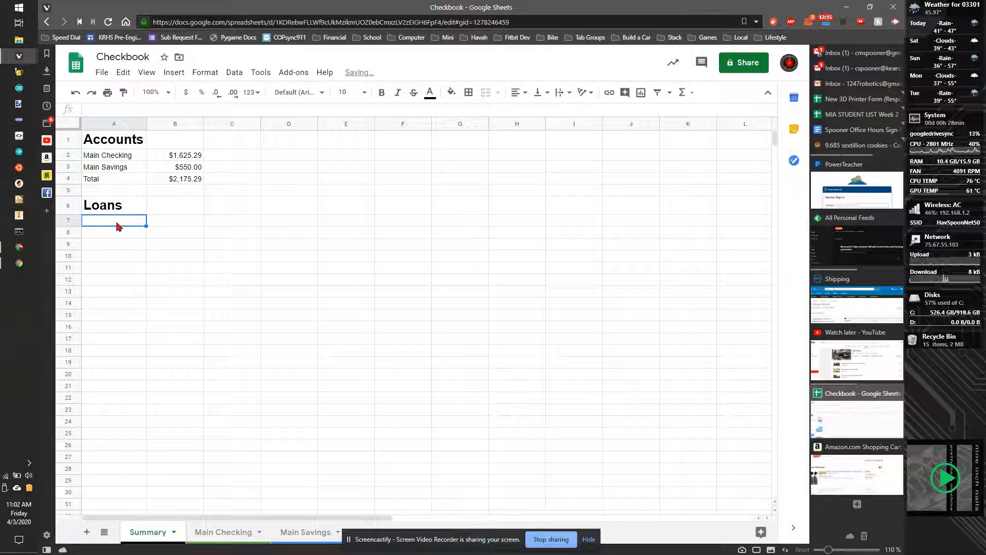
Step: Link cell A7 of Summary to the credit card's name with the formula ='Credit Card'!A1
{"action": "type", "text": "="}
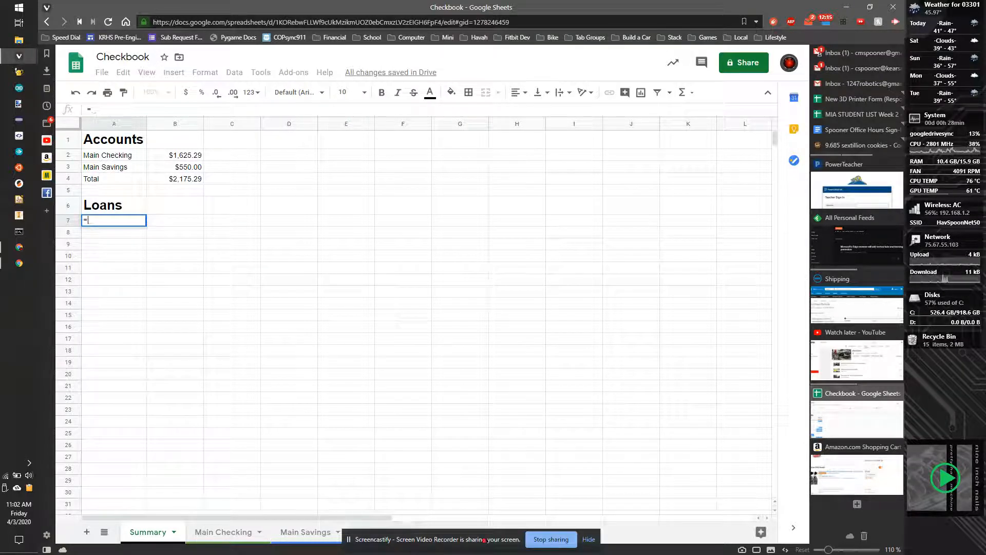
{"action": "left_click", "coordinate": [590, 541]}
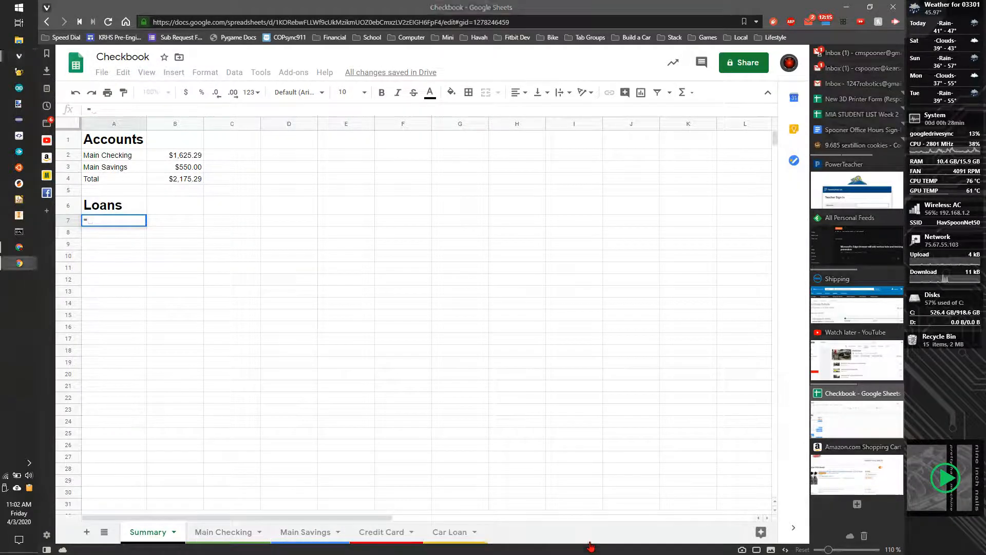
{"action": "left_click", "coordinate": [376, 533]}
{"action": "left_click", "coordinate": [103, 145]}
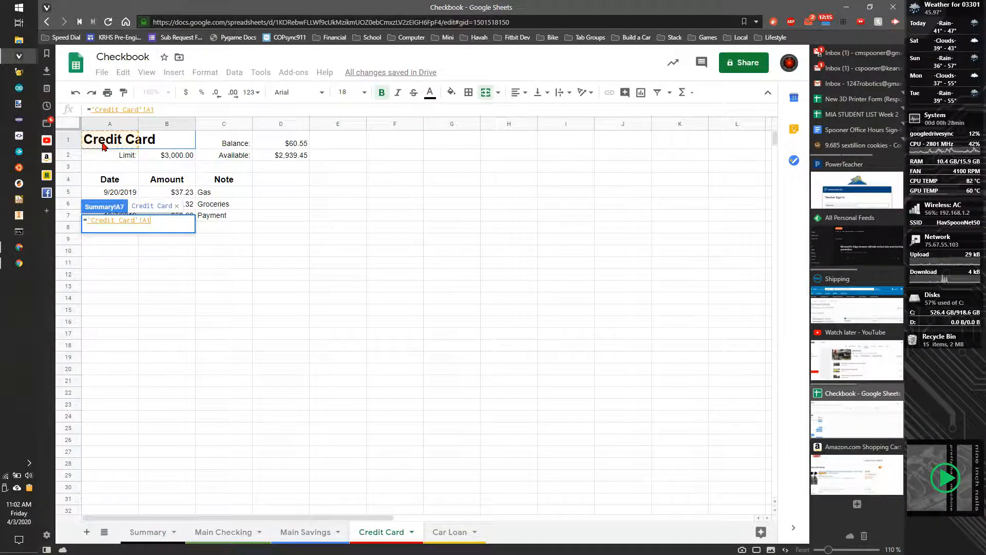
{"action": "key", "text": "Return"}
Step: Pull the credit card balance into cell B7 of Summary with the formula ='Credit Card'!D1
{"action": "left_click", "coordinate": [165, 226]}
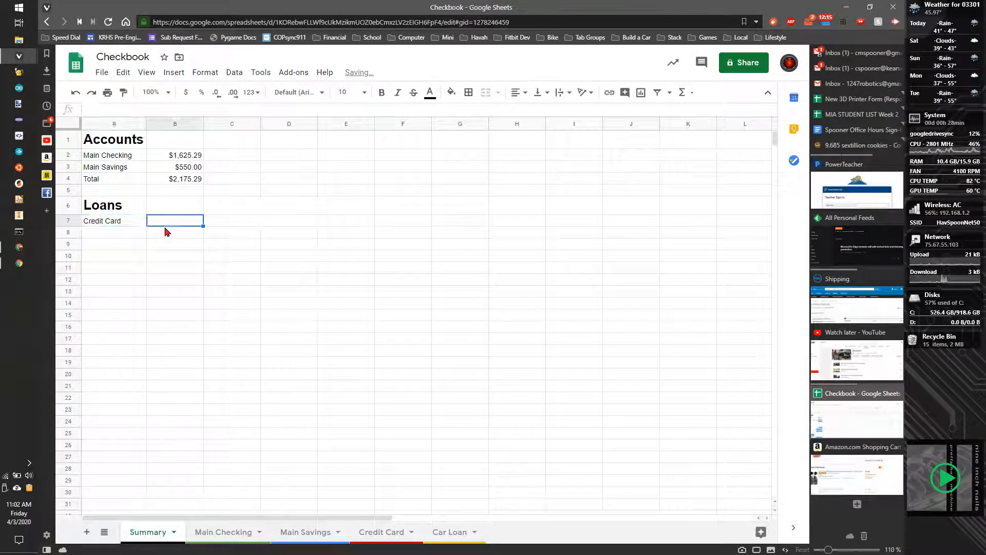
{"action": "type", "text": "="}
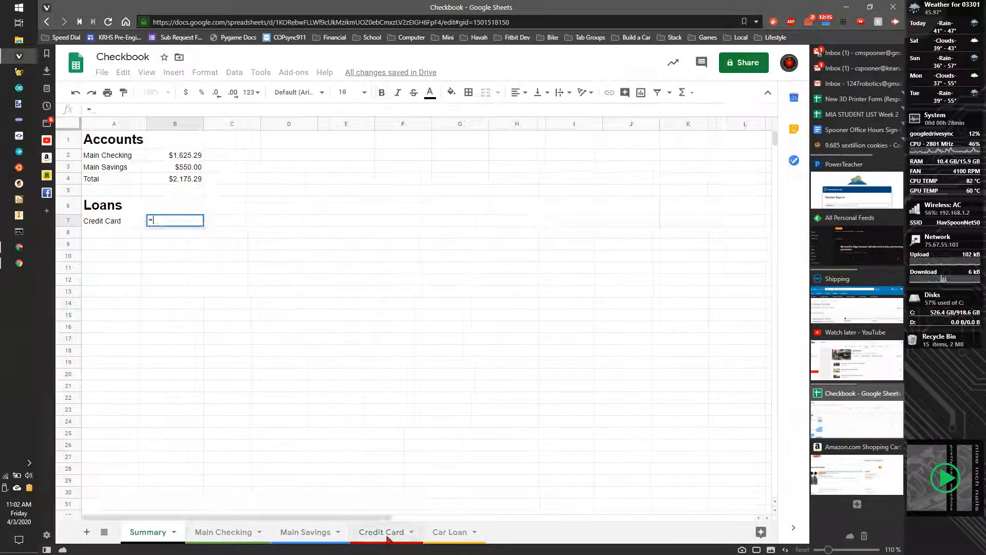
{"action": "left_click", "coordinate": [384, 531]}
{"action": "left_click", "coordinate": [288, 144]}
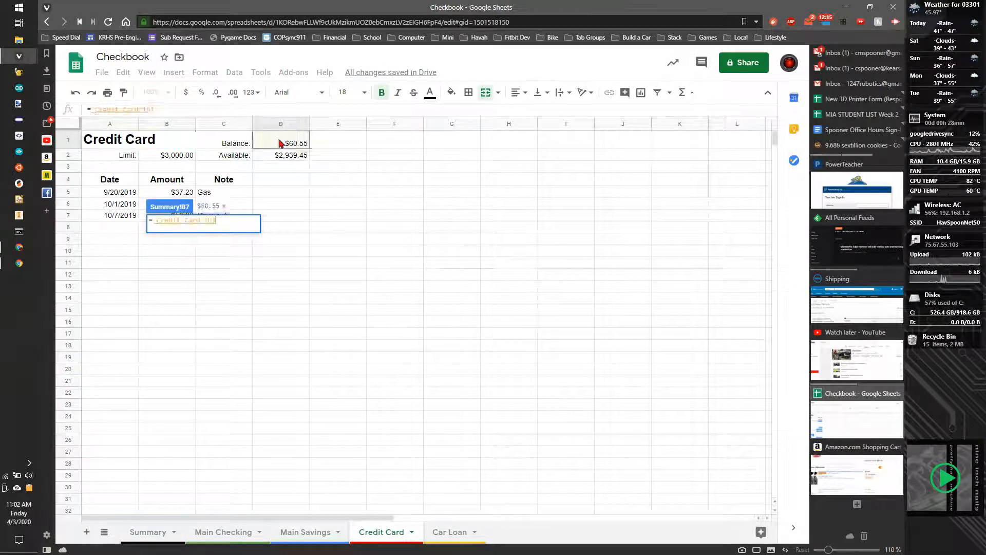
{"action": "key", "text": "Return"}
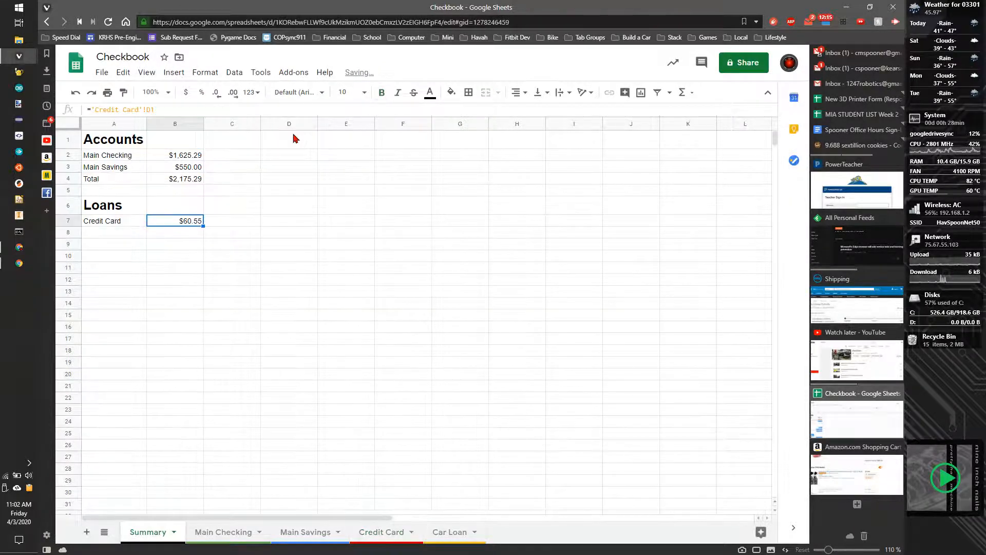
Step: Link cell A8 of Summary to the car loan's name with the formula ='Car Loan'!A1
{"action": "left_click", "coordinate": [118, 234]}
{"action": "type", "text": "="}
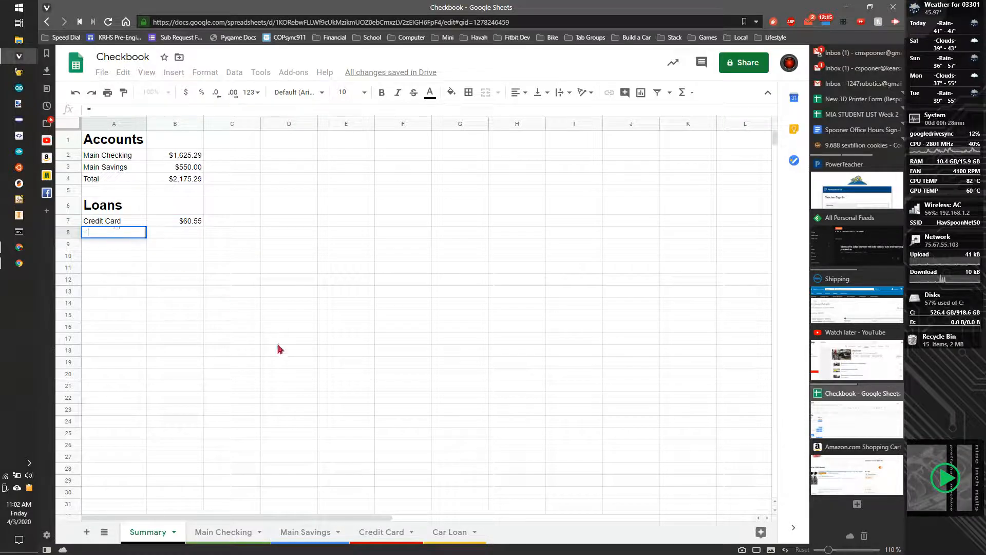
{"action": "left_click", "coordinate": [447, 532]}
{"action": "left_click", "coordinate": [114, 141]}
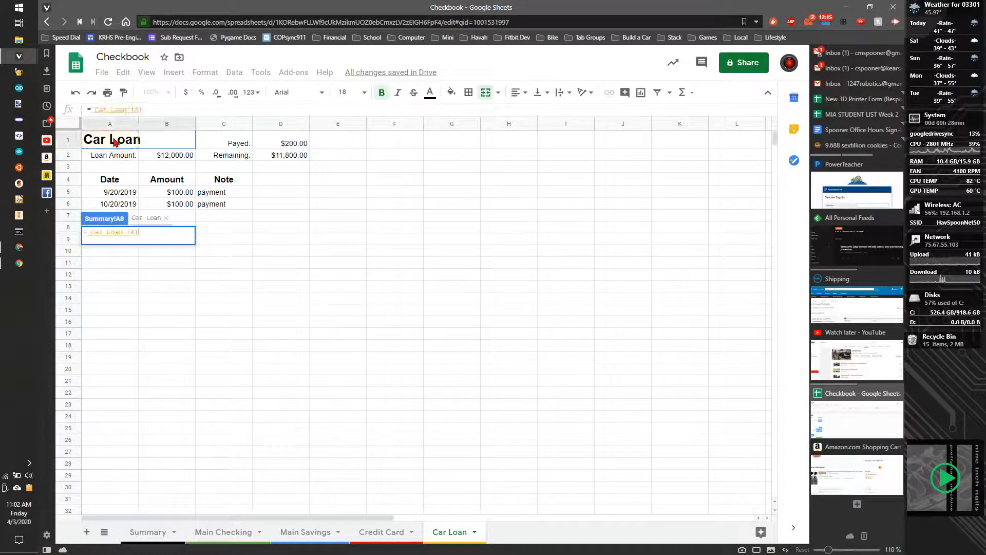
{"action": "key", "text": "Return"}
Step: Pull the car loan's remaining amount into cell B8 of Summary with the formula ='Car Loan'!D2
{"action": "left_click", "coordinate": [175, 234]}
{"action": "type", "text": "="}
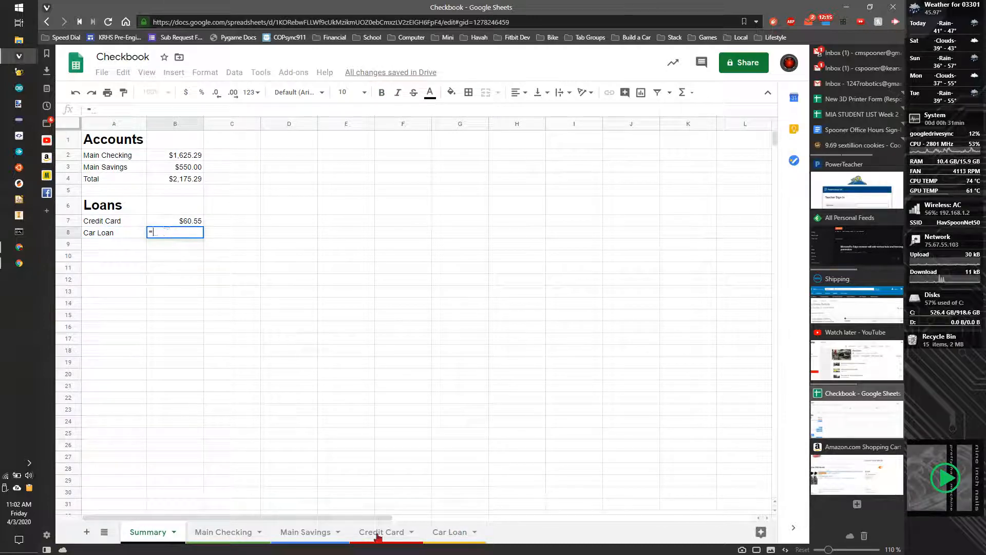
{"action": "left_click", "coordinate": [464, 534]}
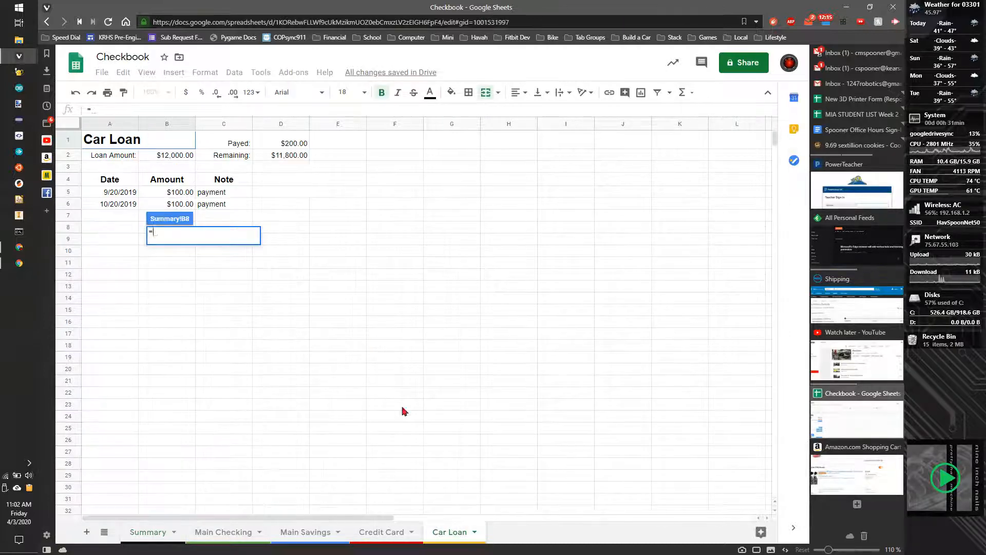
{"action": "left_click", "coordinate": [296, 159]}
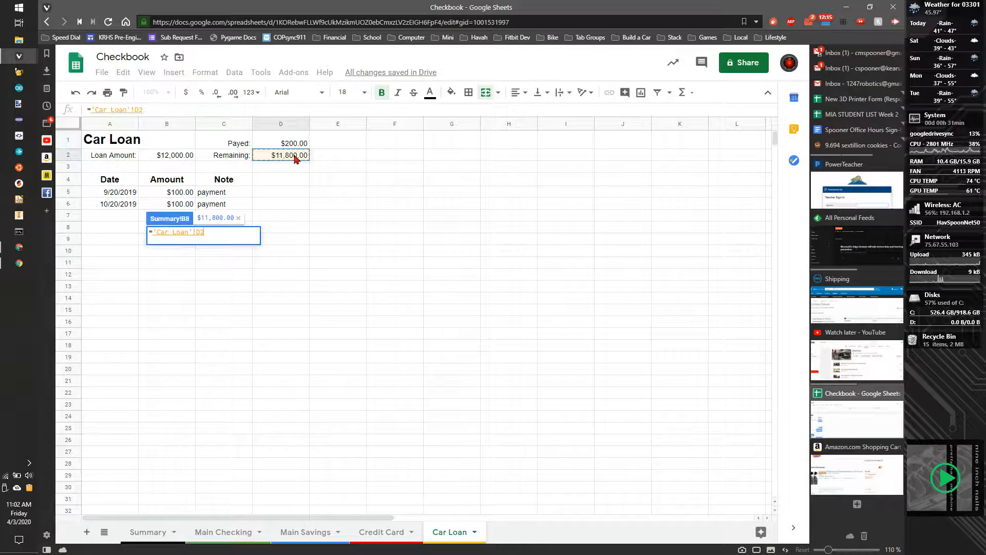
{"action": "key", "text": "Return"}
Step: Label cell A9 "Total" and sum both loan amounts in B9 with =SUM(B7:B8)
{"action": "left_click", "coordinate": [181, 247]}
{"action": "left_click", "coordinate": [99, 247]}
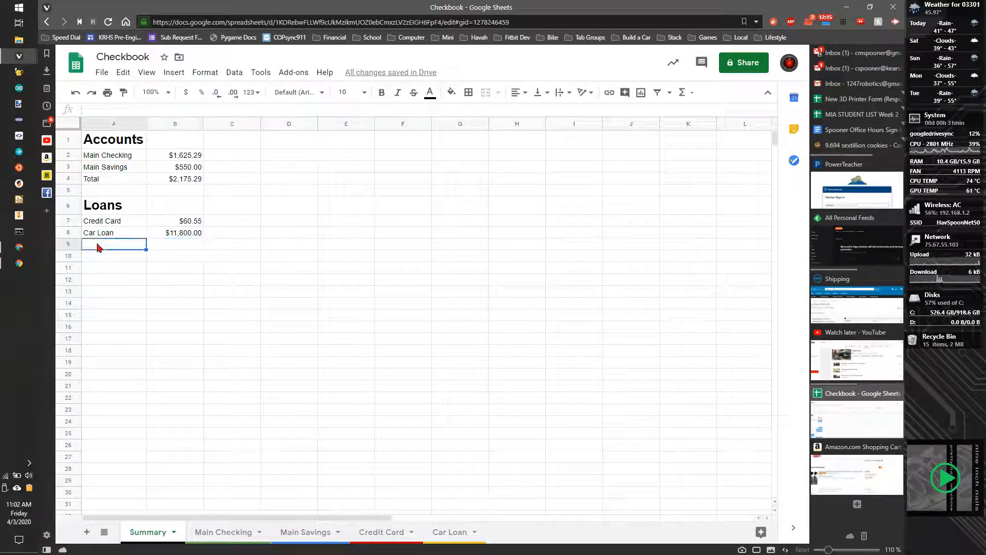
{"action": "type", "text": "Total"}
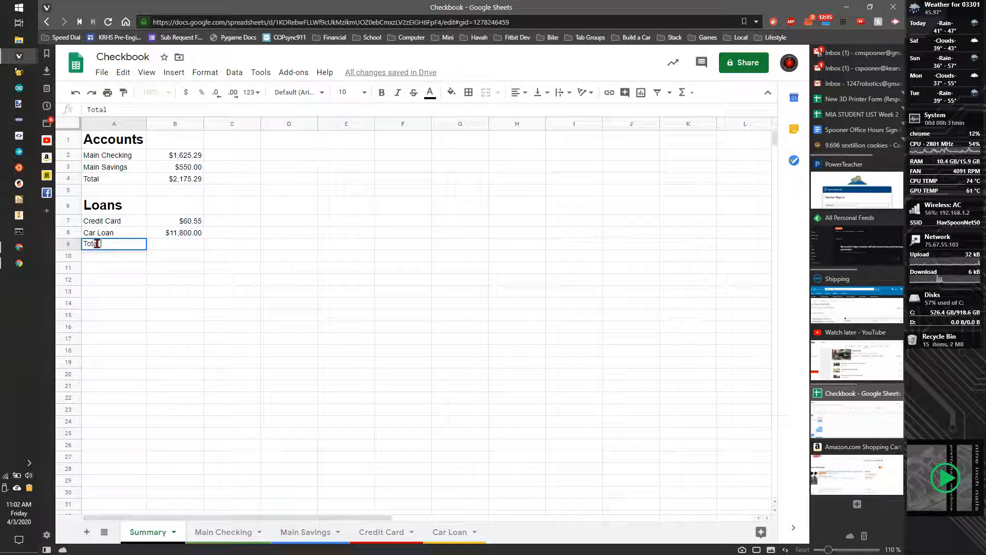
{"action": "key", "text": "Tab"}
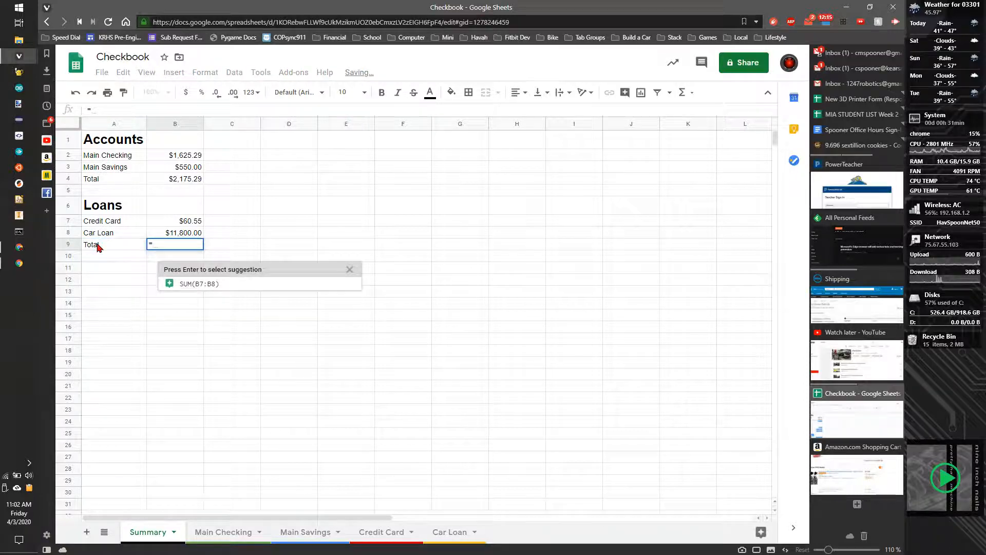
{"action": "key", "text": "Return"}
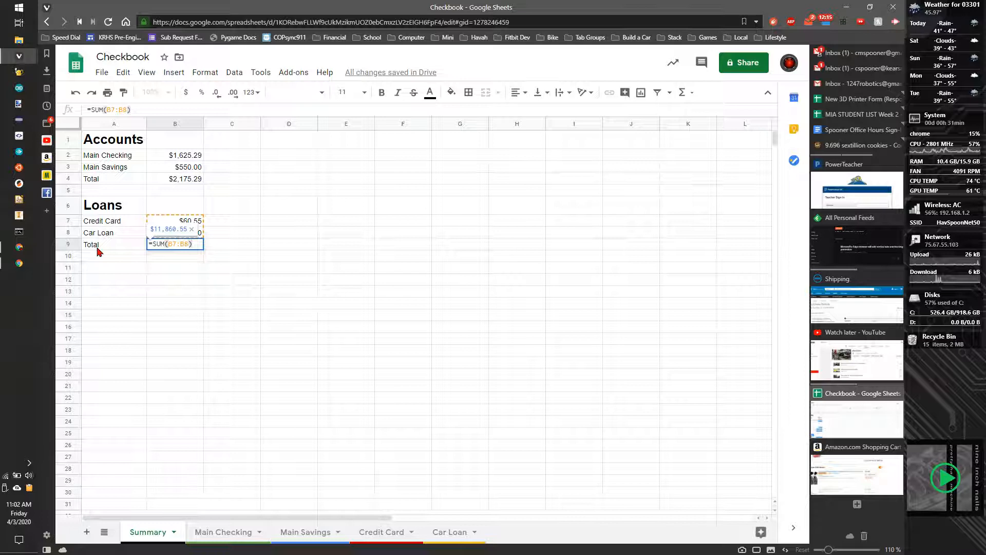
{"action": "key", "text": "Return"}
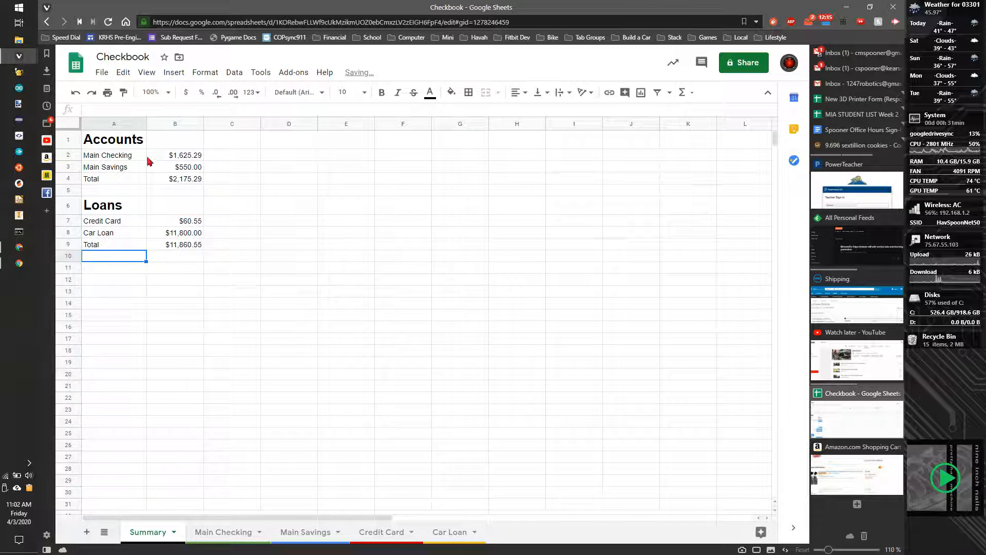
Step: Add a top border to both Total rows, across A4:B4 and A9:B9
{"action": "left_click_drag", "start_coordinate": [112, 179], "coordinate": [159, 177]}
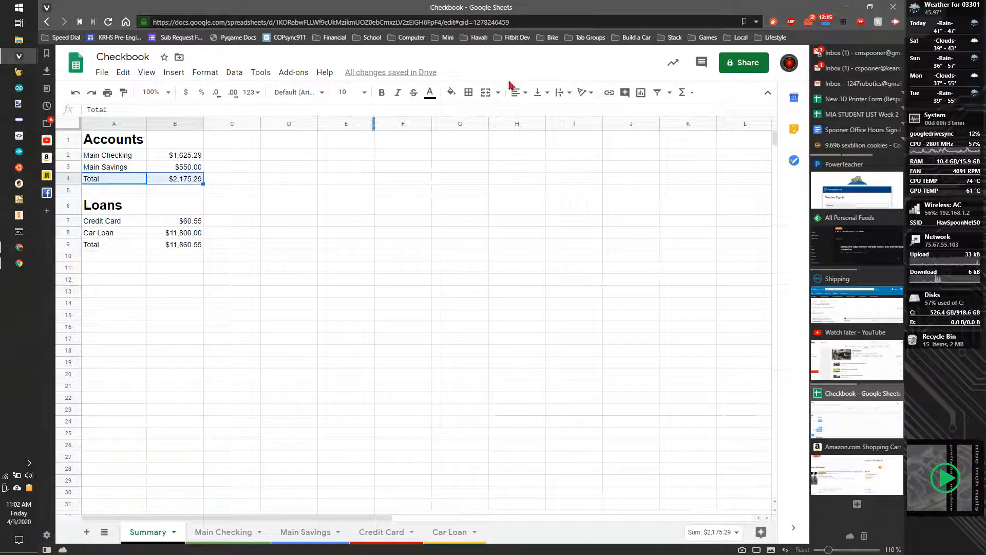
{"action": "left_click", "coordinate": [469, 93]}
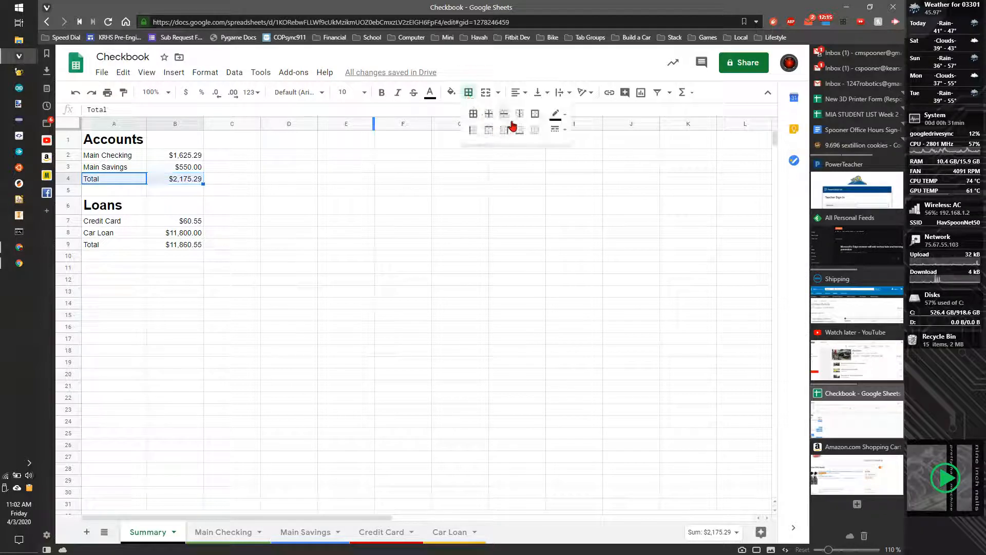
{"action": "left_click", "coordinate": [489, 130]}
{"action": "left_click", "coordinate": [126, 246]}
{"action": "left_click_drag", "start_coordinate": [159, 246], "coordinate": [170, 245]}
{"action": "left_click", "coordinate": [469, 93]}
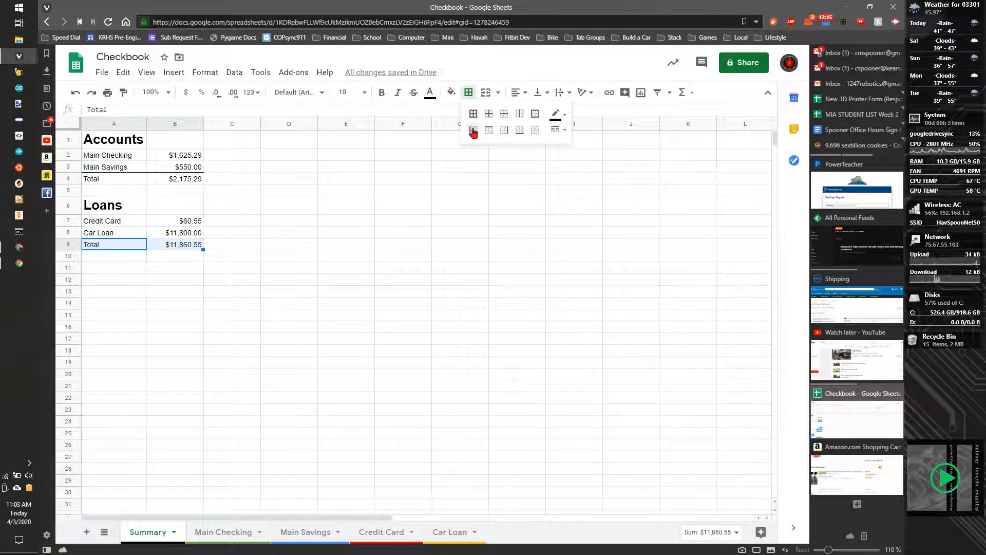
{"action": "left_click", "coordinate": [489, 129]}
{"action": "left_click", "coordinate": [171, 309]}
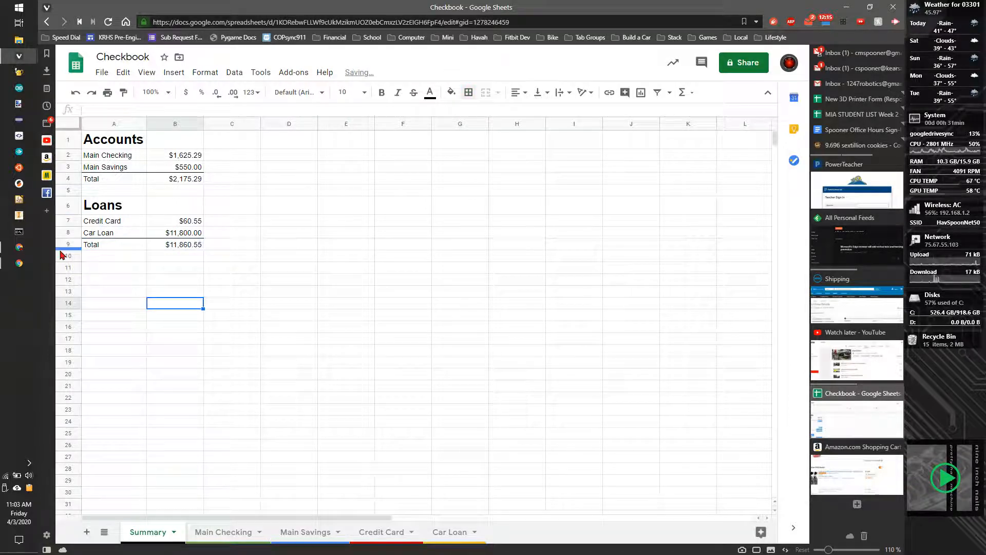
Step: Enter the section heading "Summary" in cell A11
{"action": "left_click", "coordinate": [94, 270]}
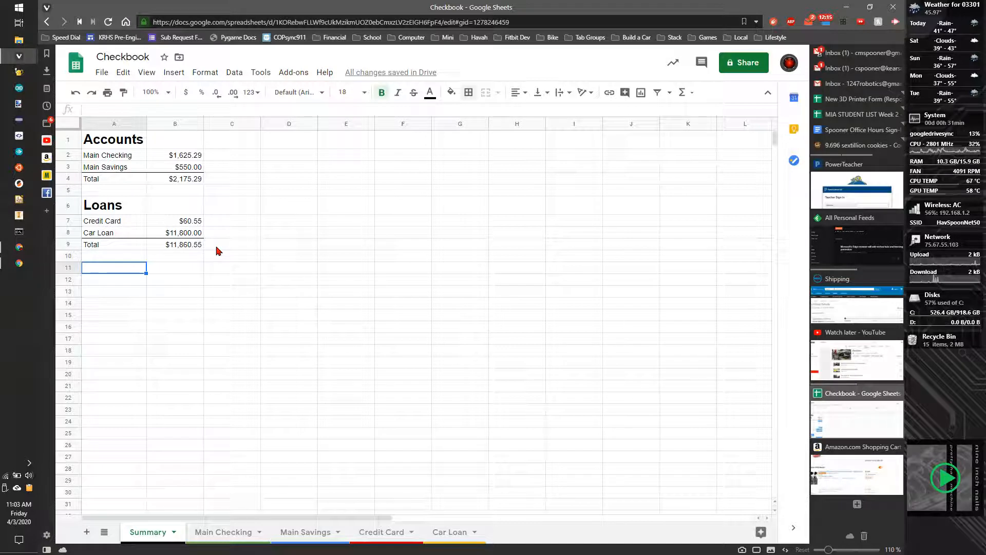
{"action": "type", "text": "Summary"}
{"action": "key", "text": "Return"}
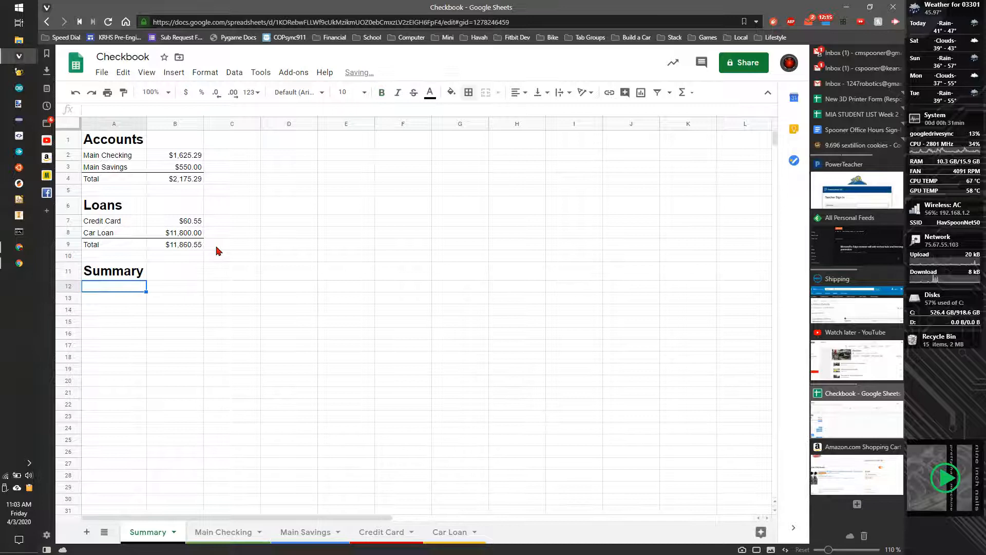
Step: Label cell A12 "Absolute Total" and subtract the loans total from the accounts total in B12 with =B4-B9
{"action": "type", "text": "Absolute Total"}
{"action": "key", "text": "Tab"}
{"action": "type", "text": "="}
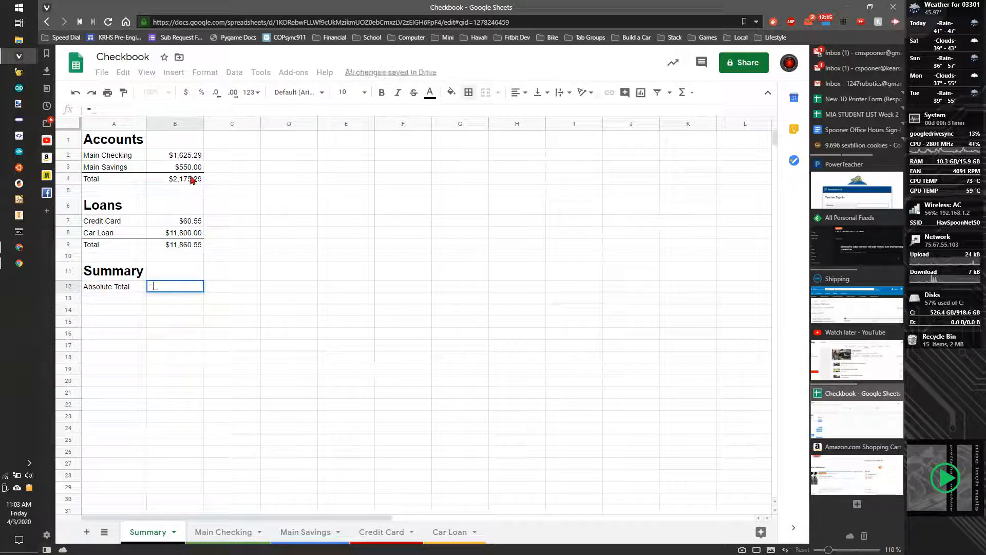
{"action": "left_click", "coordinate": [189, 181]}
{"action": "type", "text": "-"}
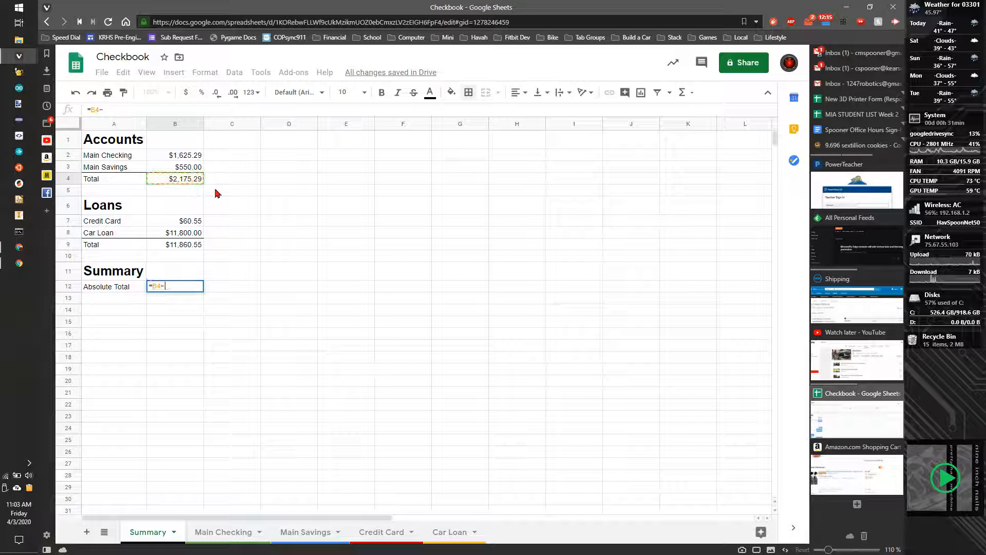
{"action": "left_click", "coordinate": [190, 249]}
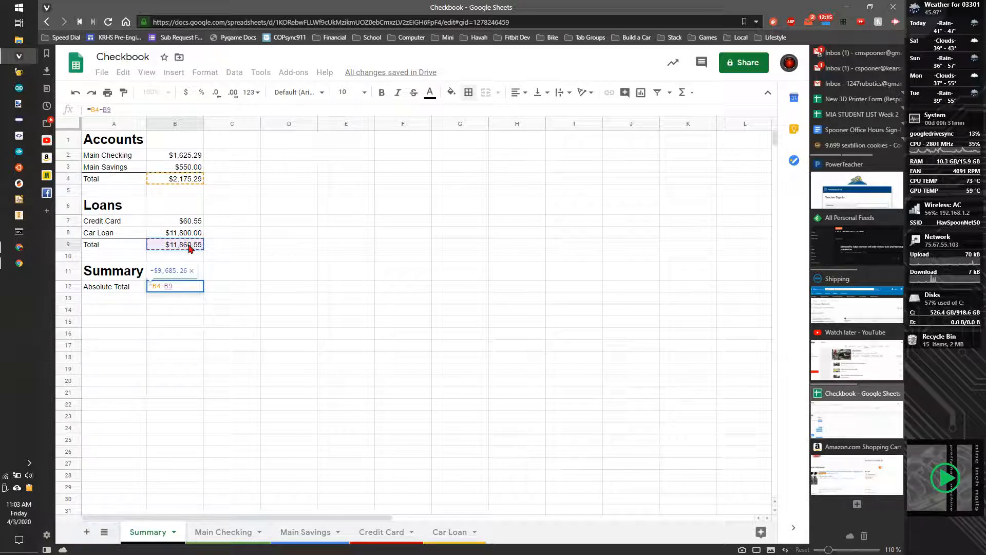
{"action": "key", "text": "Return"}
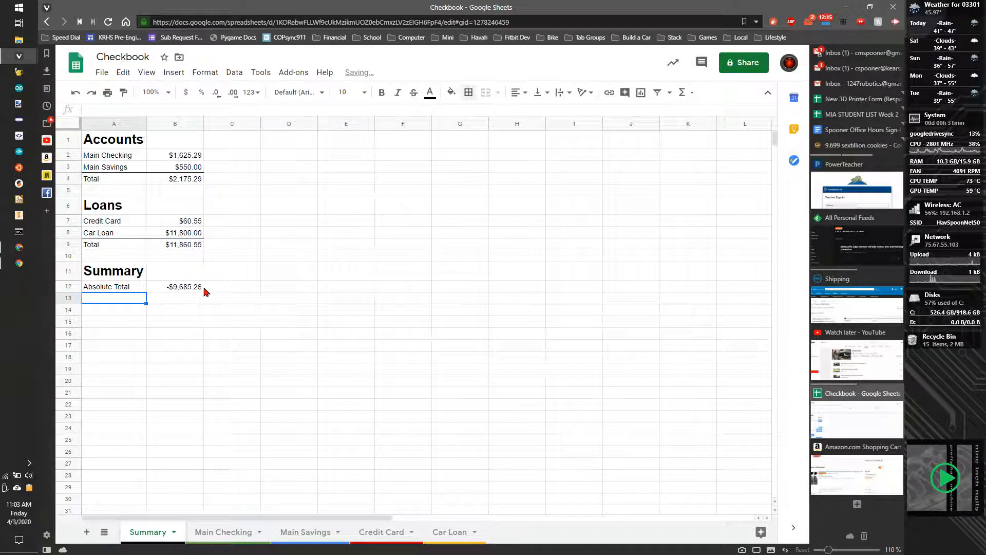